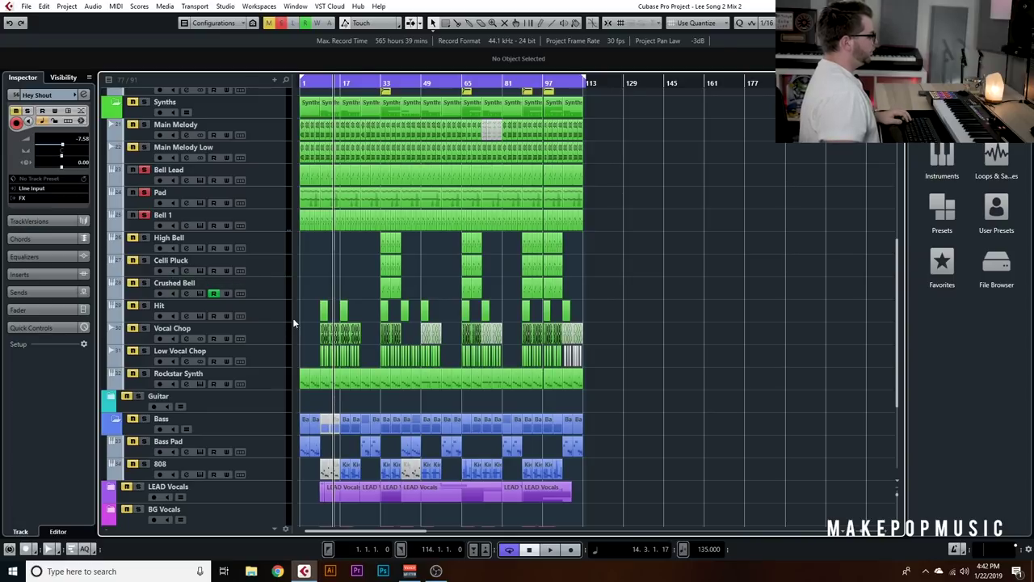
Select the Bell Lead track and clear the solos on Bell Lead, Pad and Bell 1
key("h")
key("h")
key("h")
key("h")
key("h")
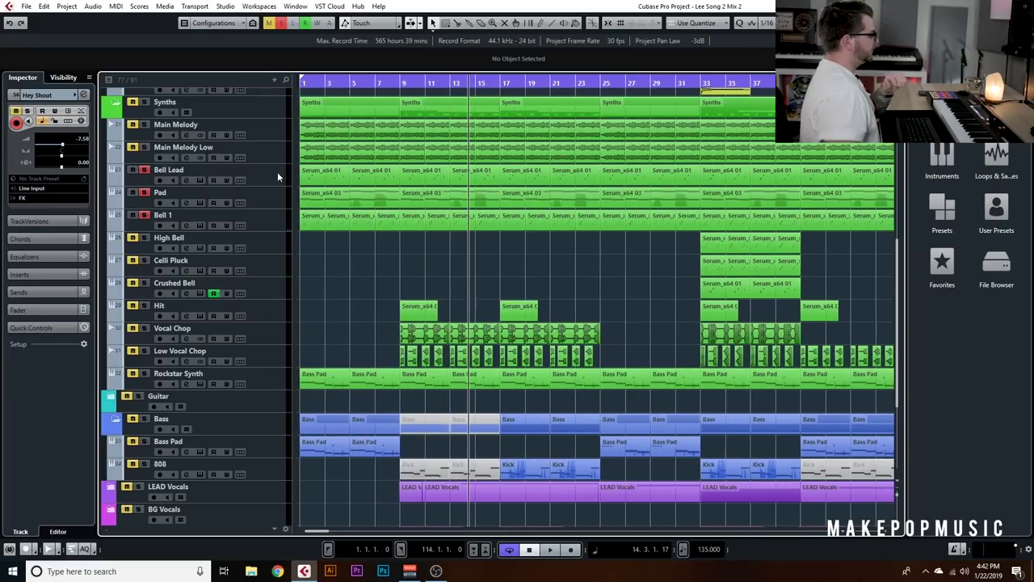
left_click(278, 177)
left_click(143, 192)
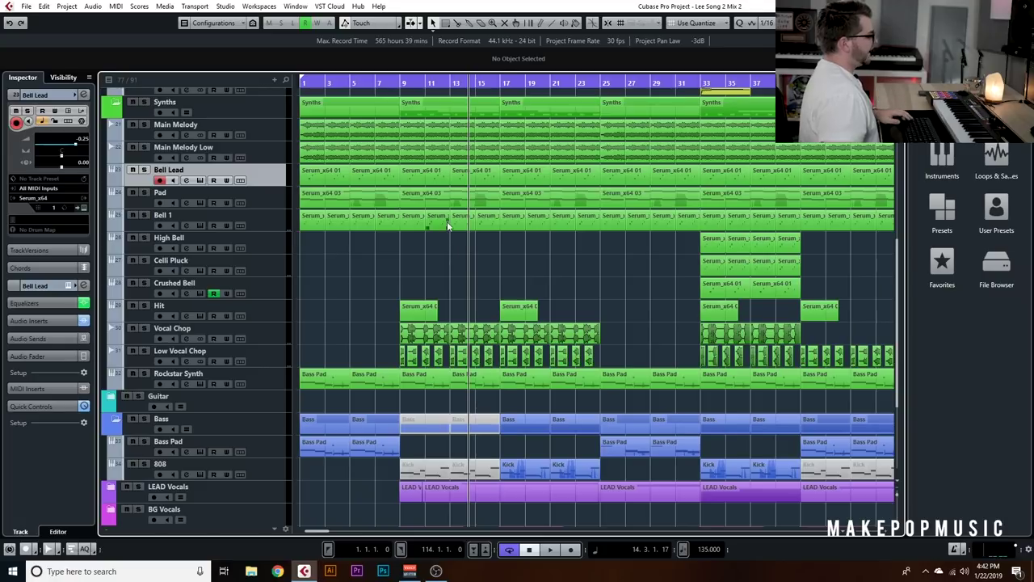
Mute the LEAD Vocals folder and play through the arrangement up to about bar 19
key("g")
key("g")
key("g")
key("g")
scroll(327, 319, "down", 4)
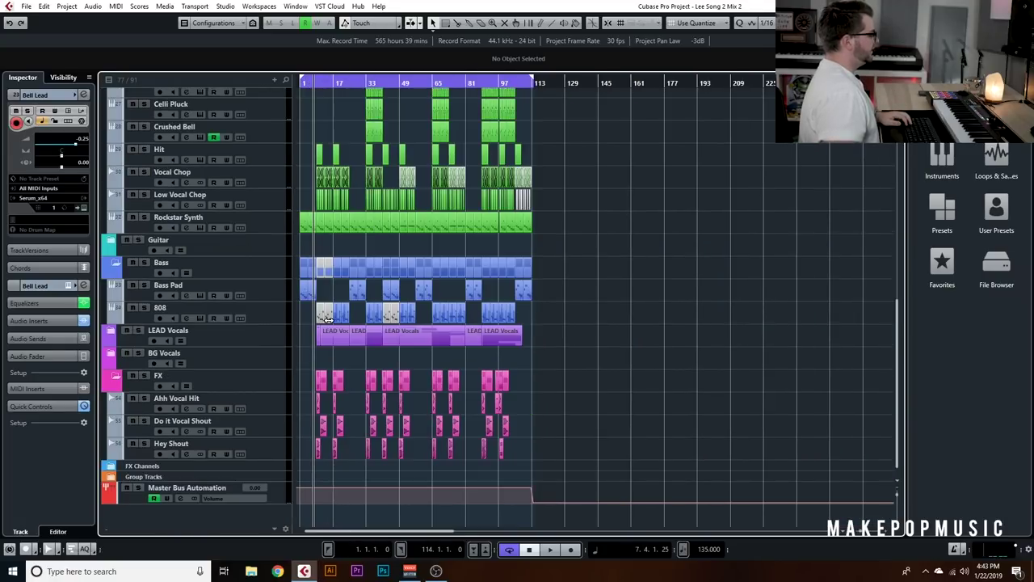
scroll(506, 235, "up", 4)
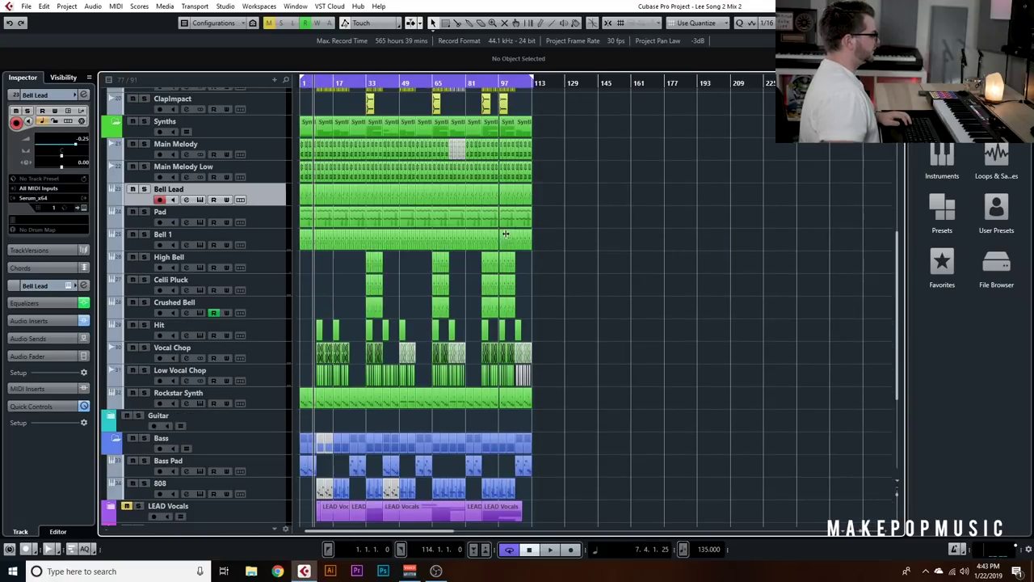
scroll(537, 219, "up", 2)
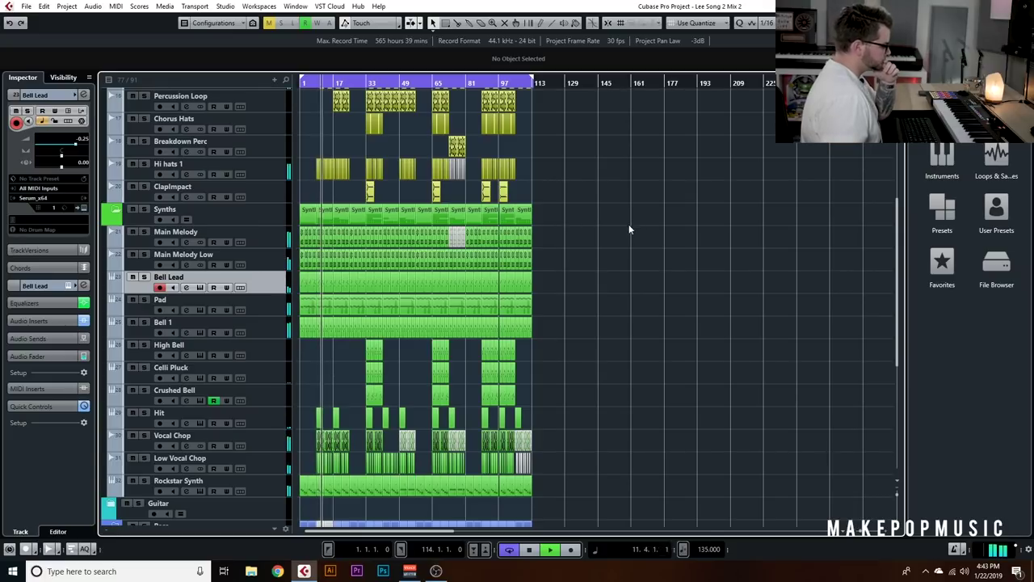
scroll(629, 224, "down", 3)
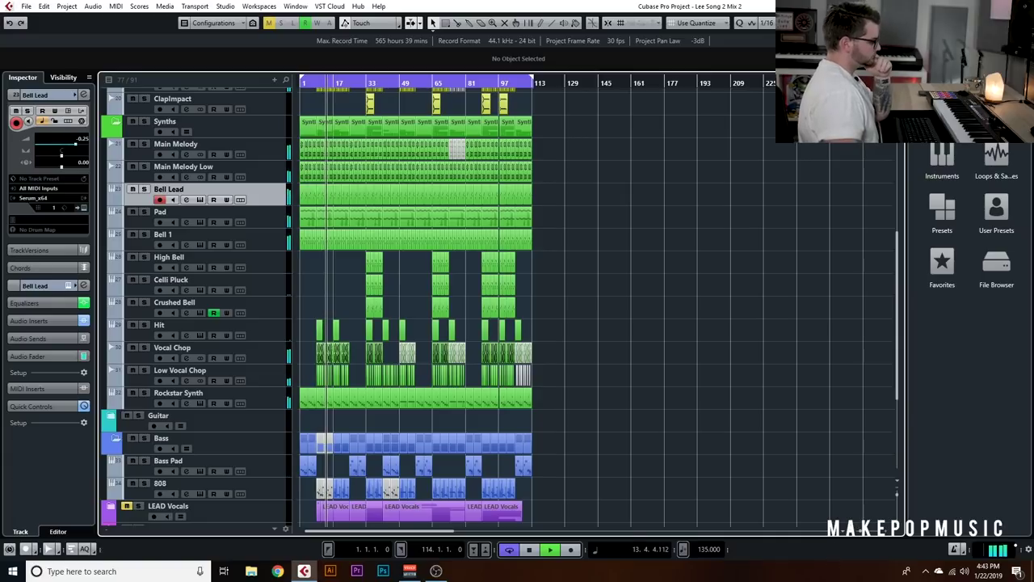
left_click_drag(857, 530, 870, 530)
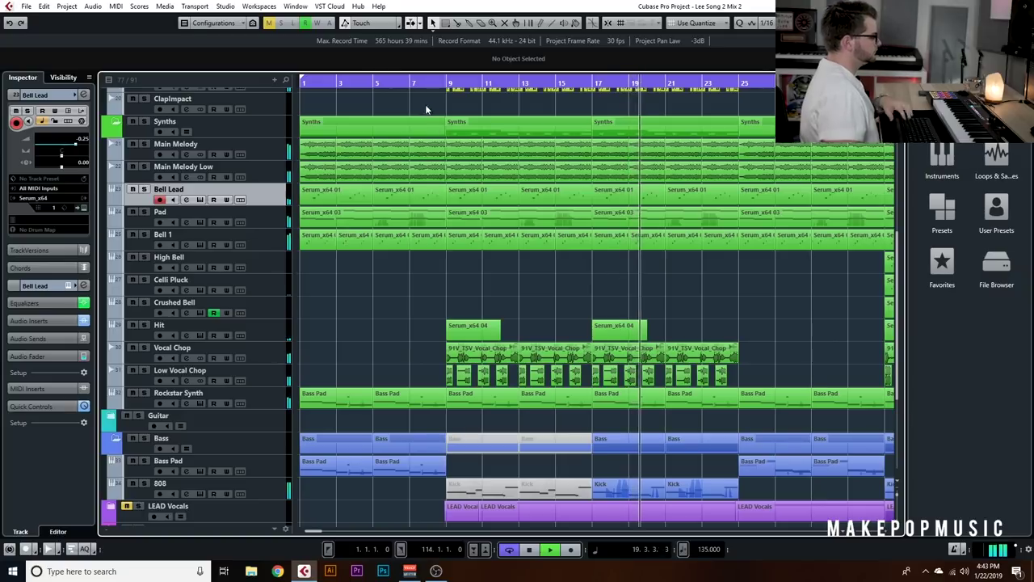
key("space")
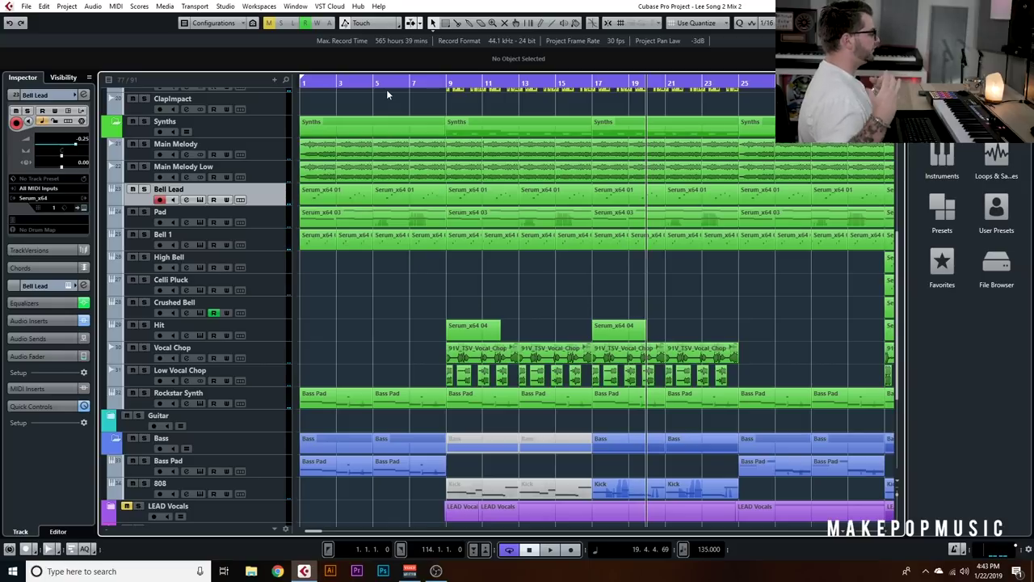
Return playback to bar 1, solo Main Melody and open its channel settings with the FabFilter Pro-Q insert
left_click_drag(377, 85, 300, 89)
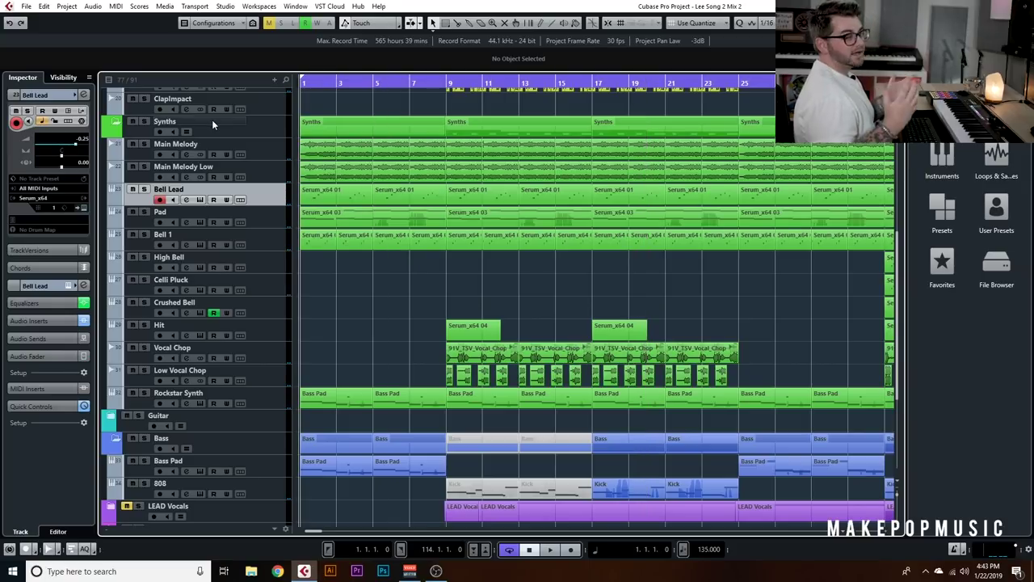
left_click(145, 145)
left_click(186, 155)
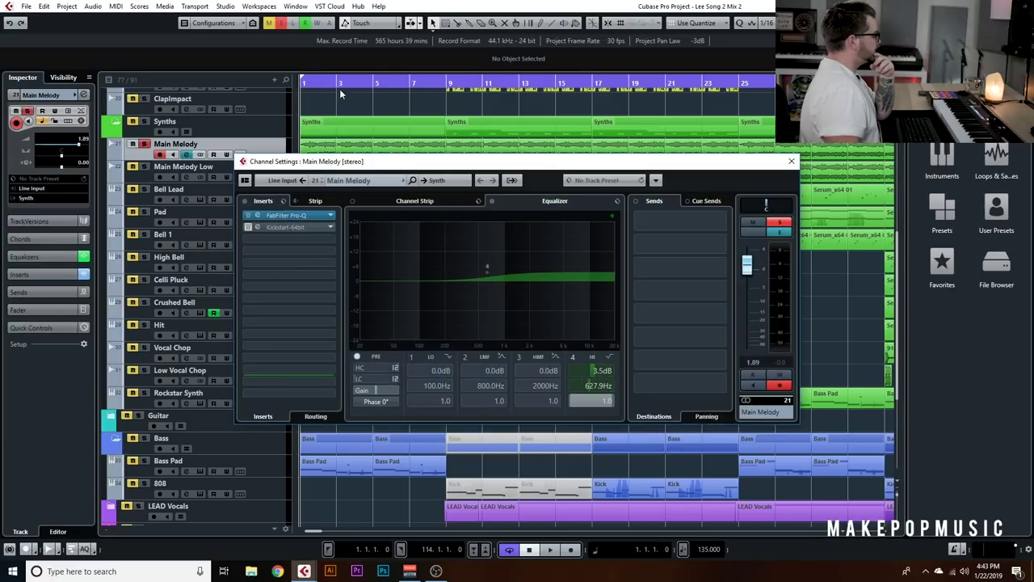
left_click(334, 81)
left_click(186, 154)
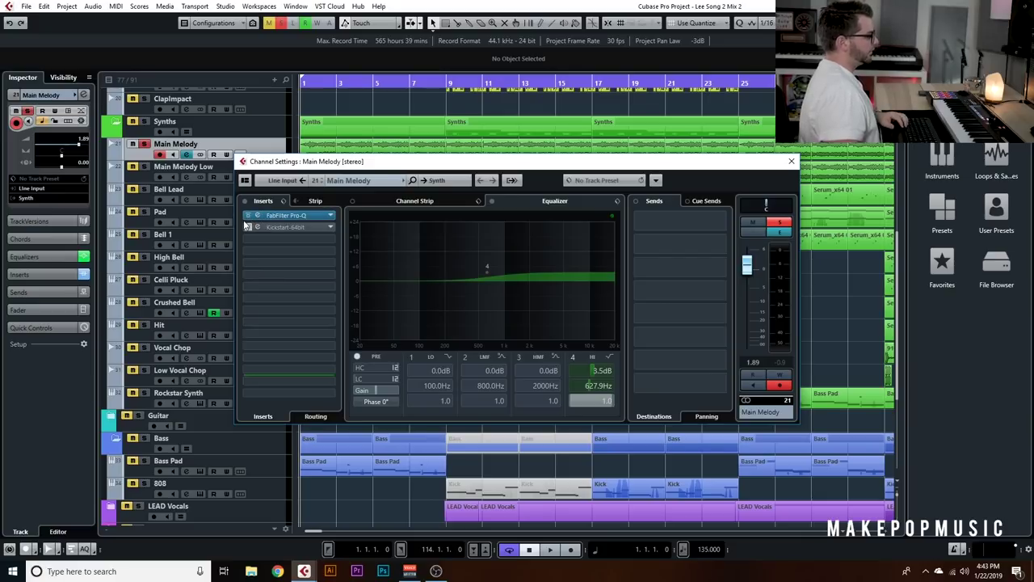
left_click(279, 216)
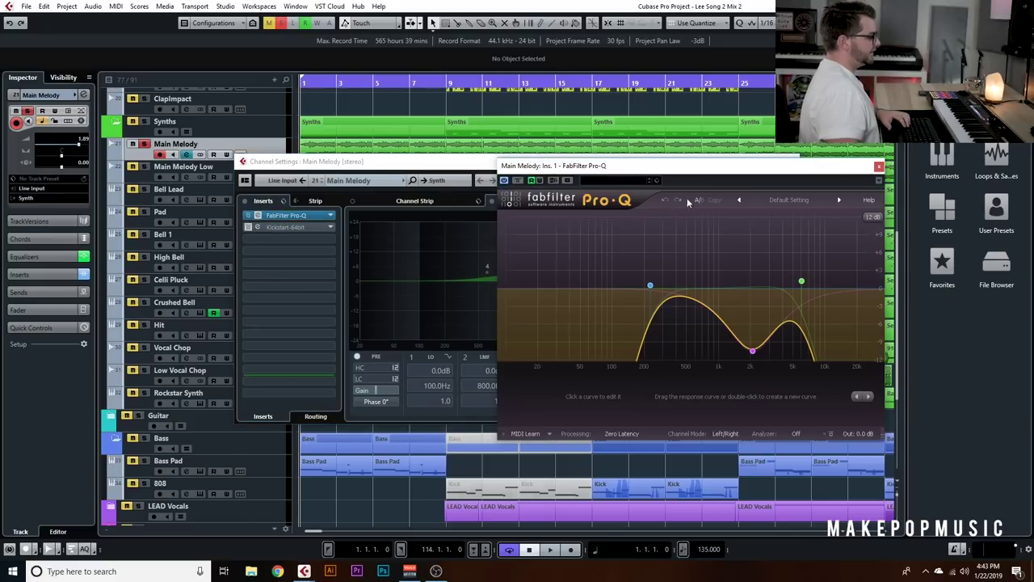
Compare Main Melody with its inserts bypassed and active during playback, and close the FabFilter Pro-Q editor
left_click(242, 206)
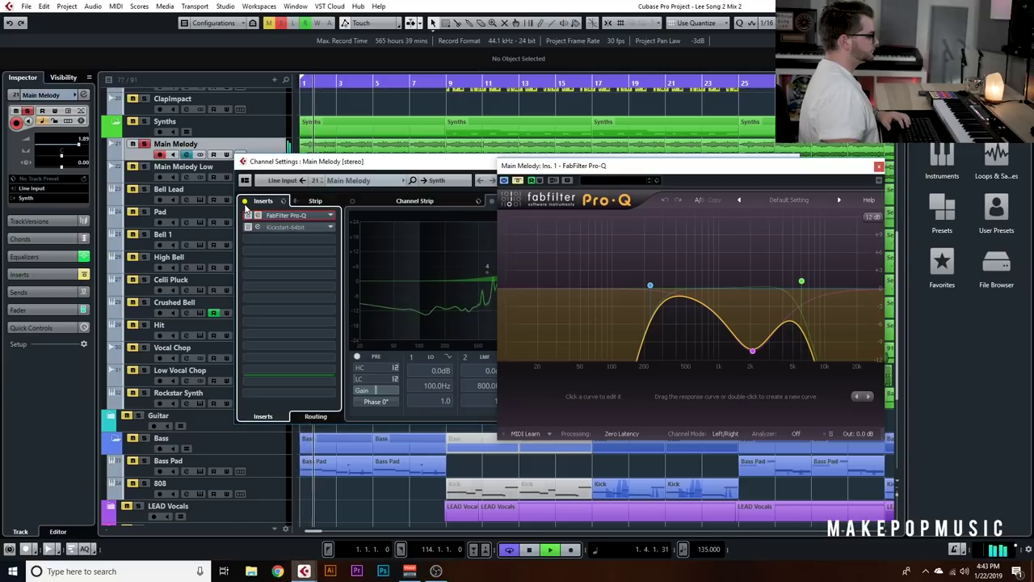
left_click(245, 203)
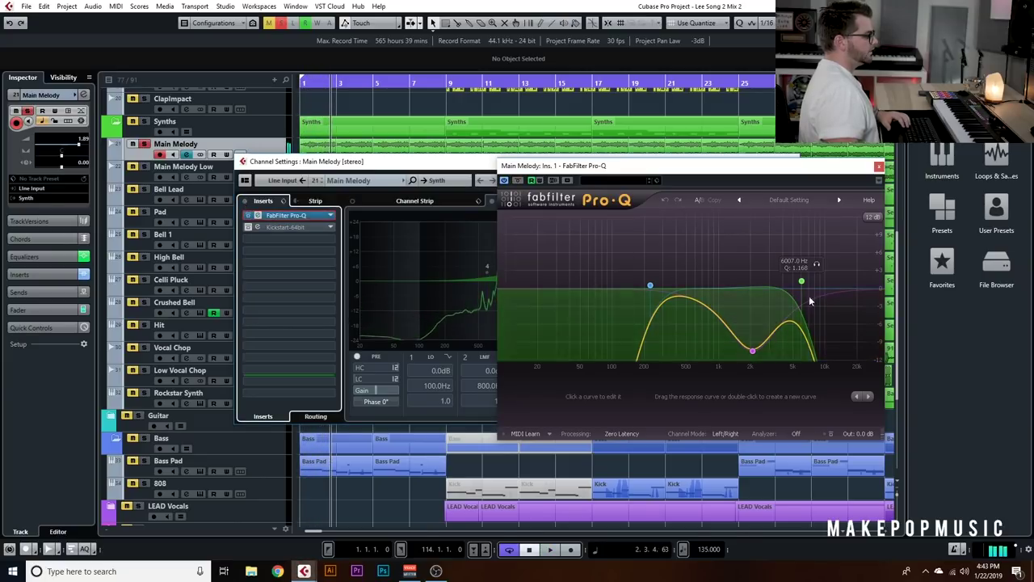
left_click(878, 167)
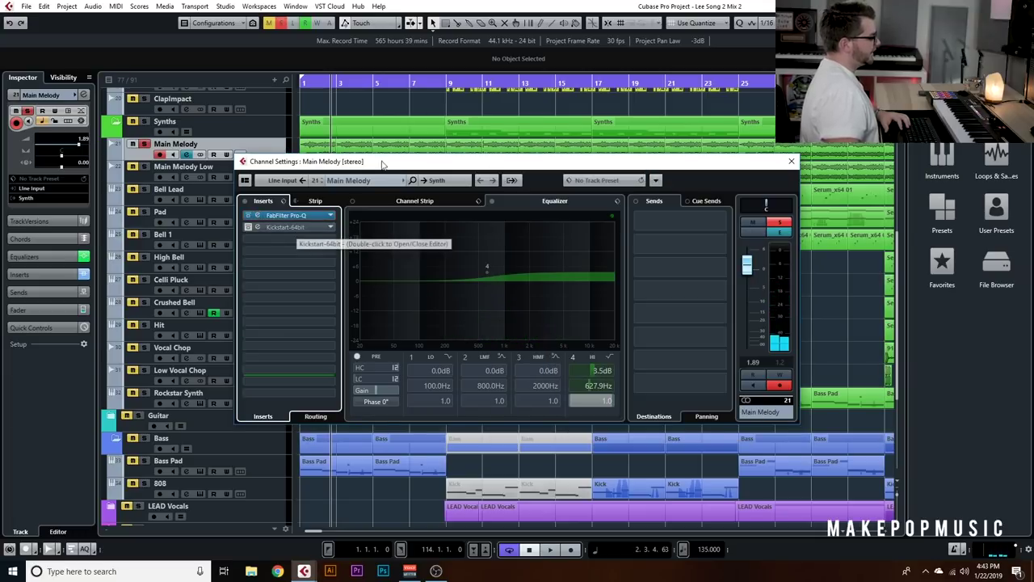
Audition the soloed Main Melody from bar 9 while viewing its channel settings, and close the settings
left_click(443, 90)
key("space")
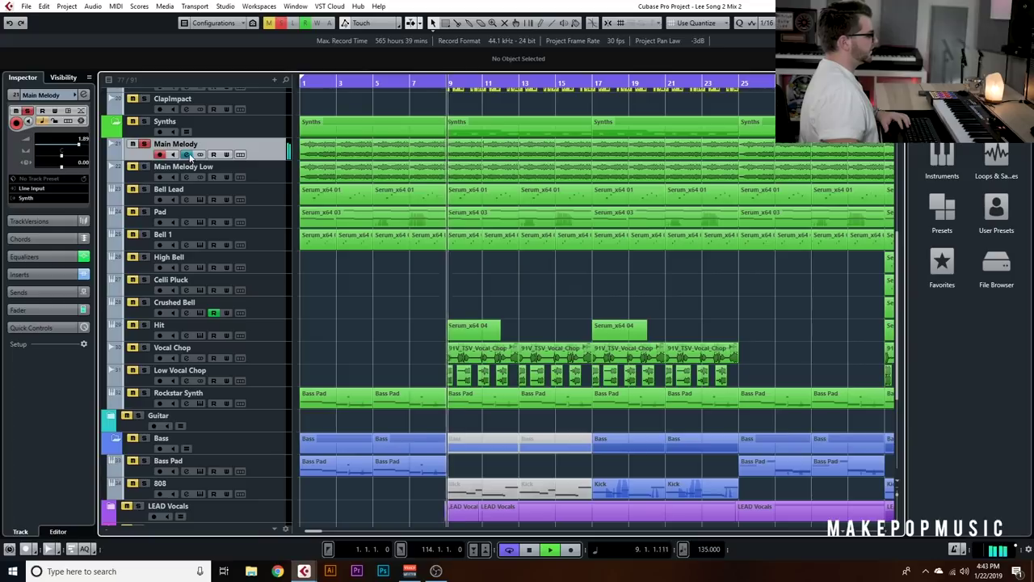
left_click(189, 157)
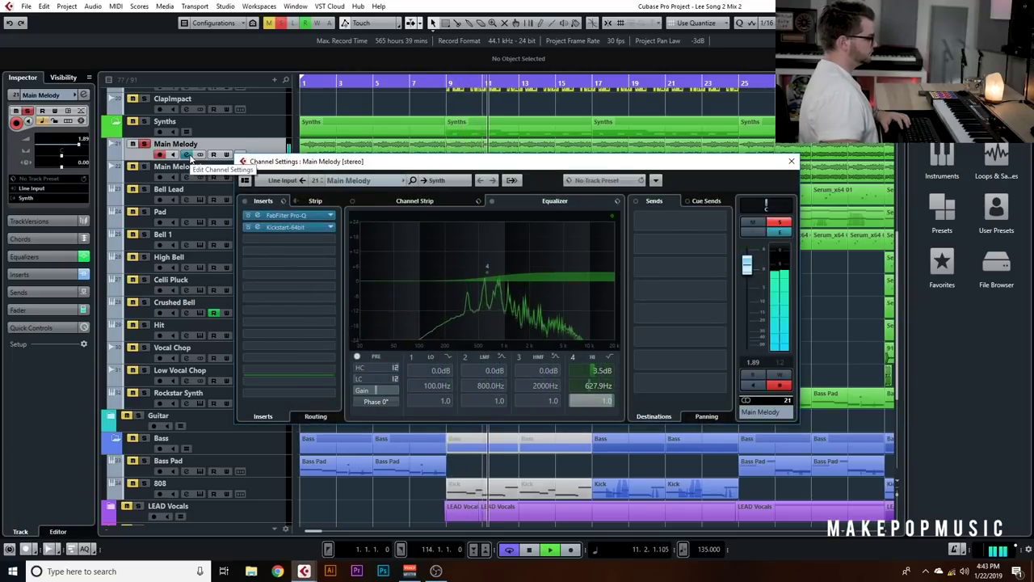
left_click(791, 161)
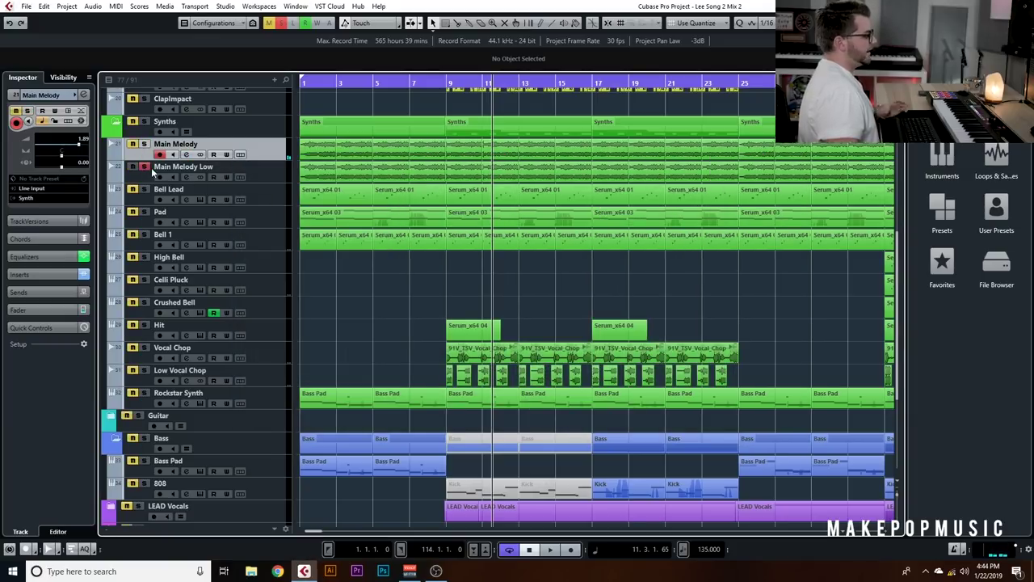
Clear the Main Melody Low solo and compare Main Melody from bar 1 with its inserts bypassed and active
left_click(144, 166)
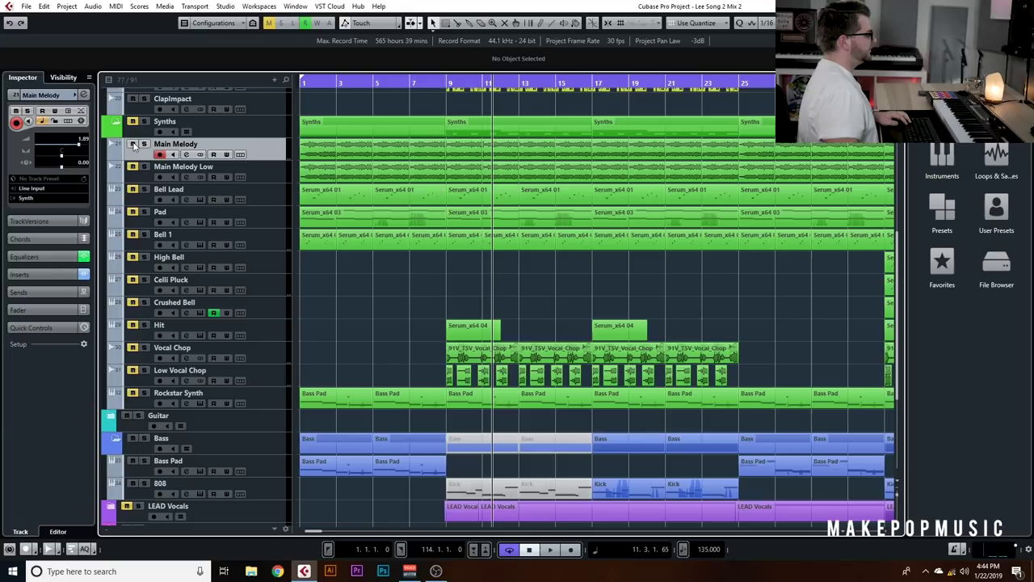
left_click_drag(349, 83, 50, 106)
left_click(186, 154)
key("space")
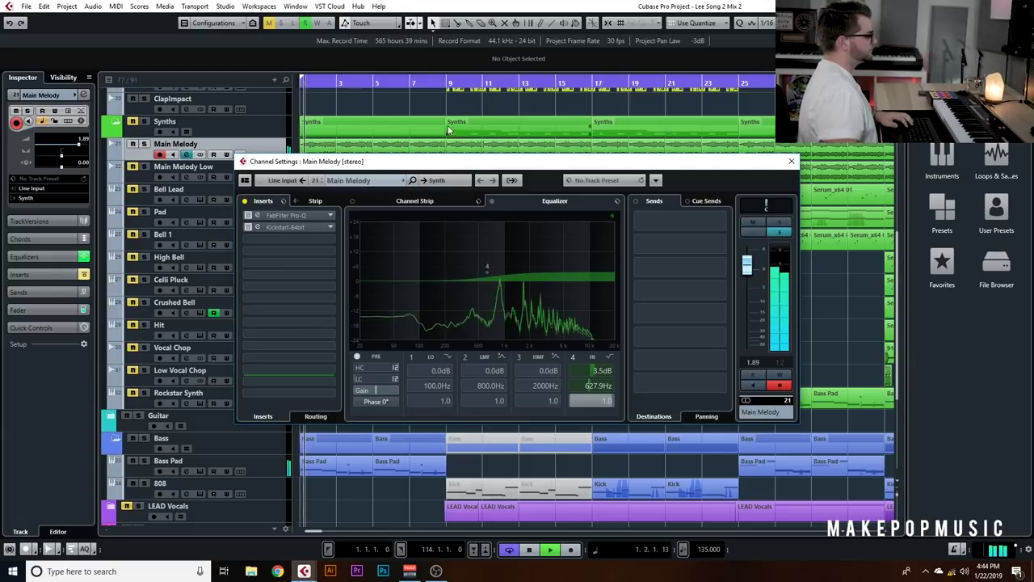
left_click(249, 217)
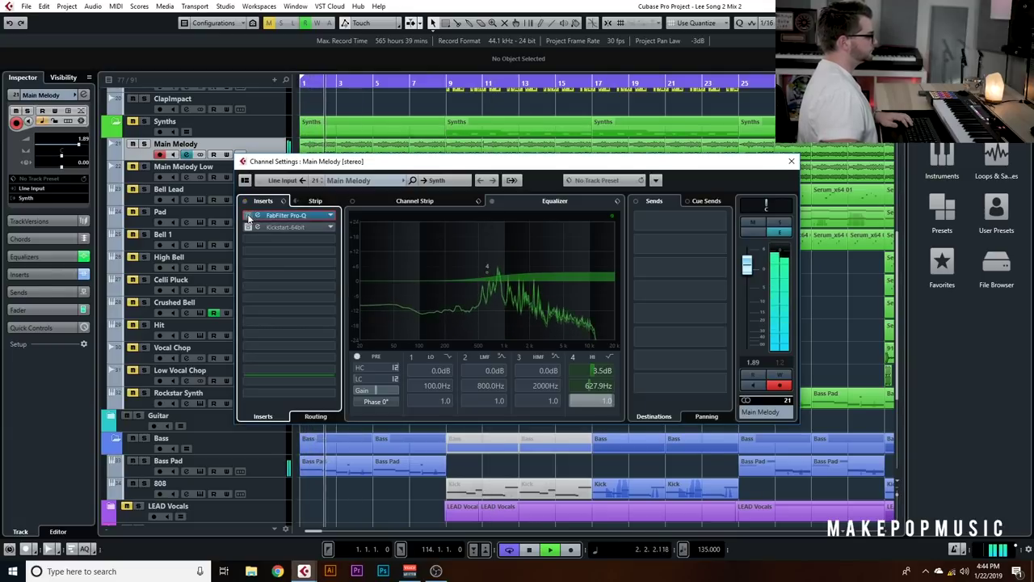
Play Main Melody from just before bar 9 and compare it with the Kickstart insert bypassed and active
left_click(438, 84)
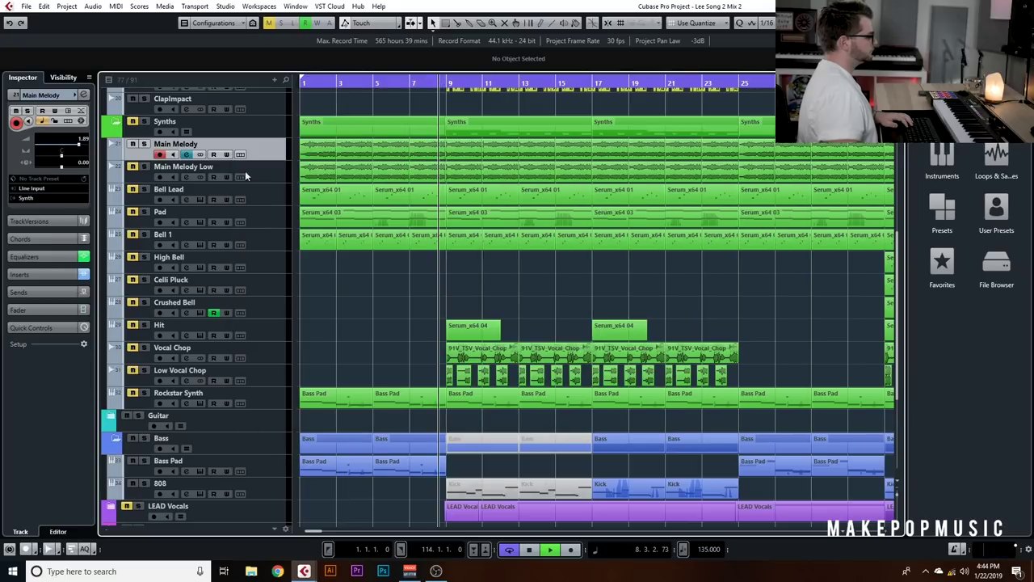
key("e")
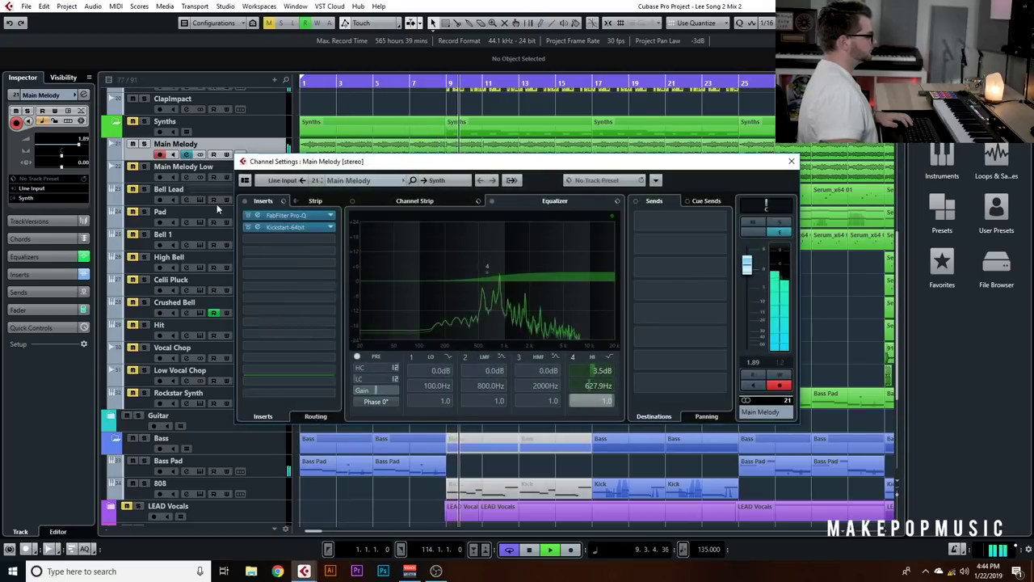
left_click(248, 228)
left_click(248, 228)
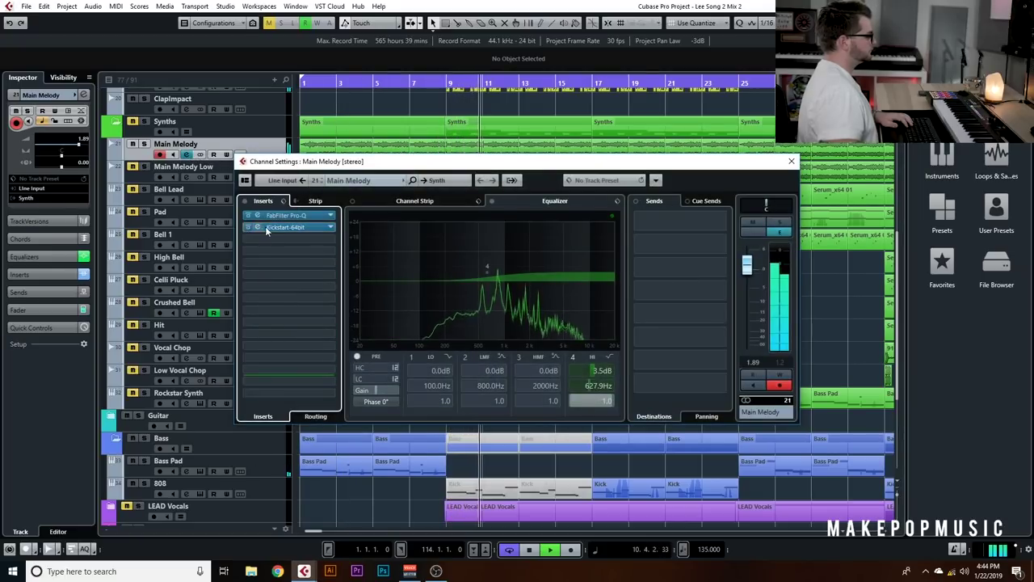
Inspect the Kickstart settings on Main Melody during playback, stop, and close the plug-in and channel settings
left_click_drag(270, 227, 268, 226)
left_click(269, 227)
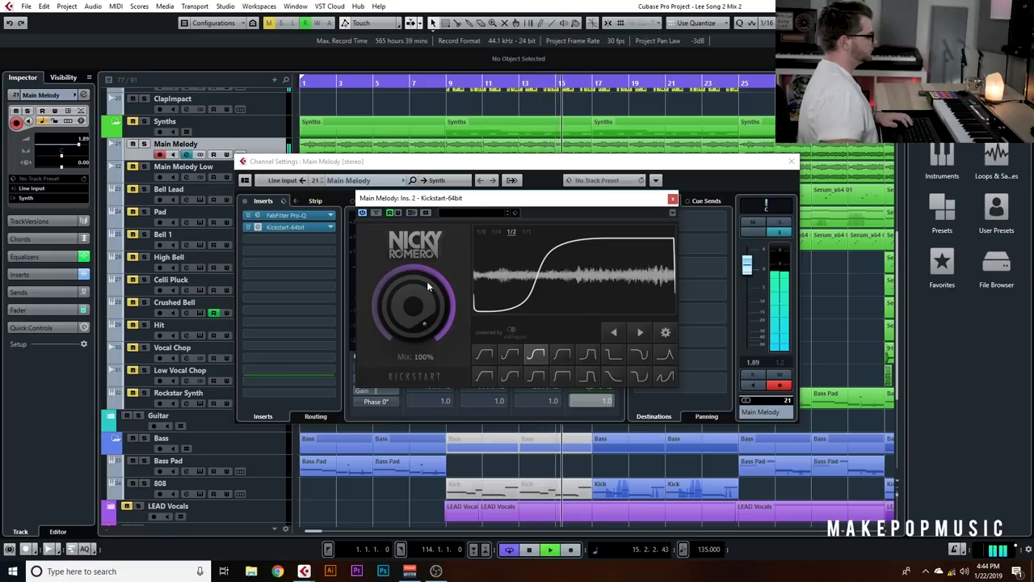
key("space")
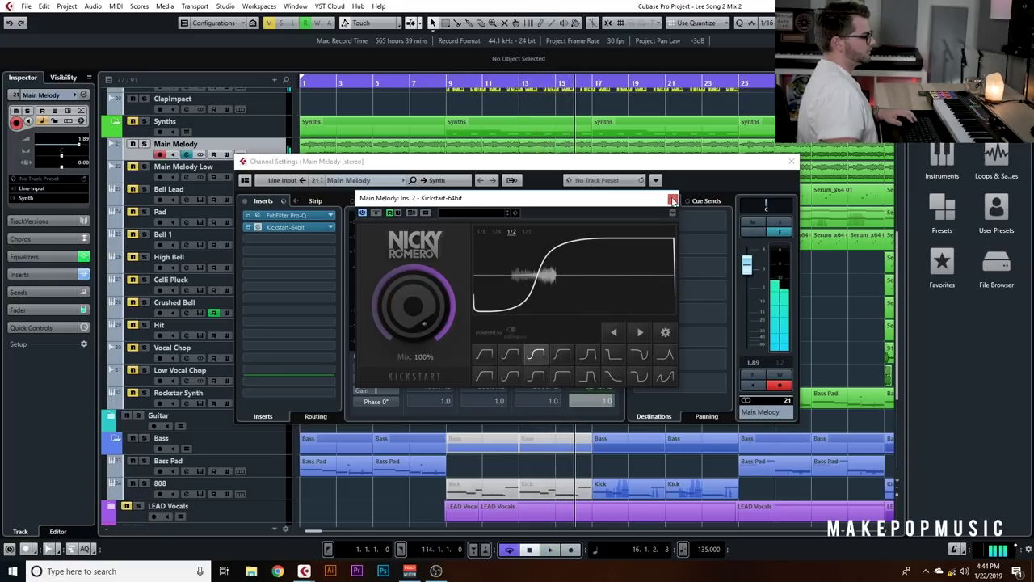
left_click(673, 200)
left_click(791, 161)
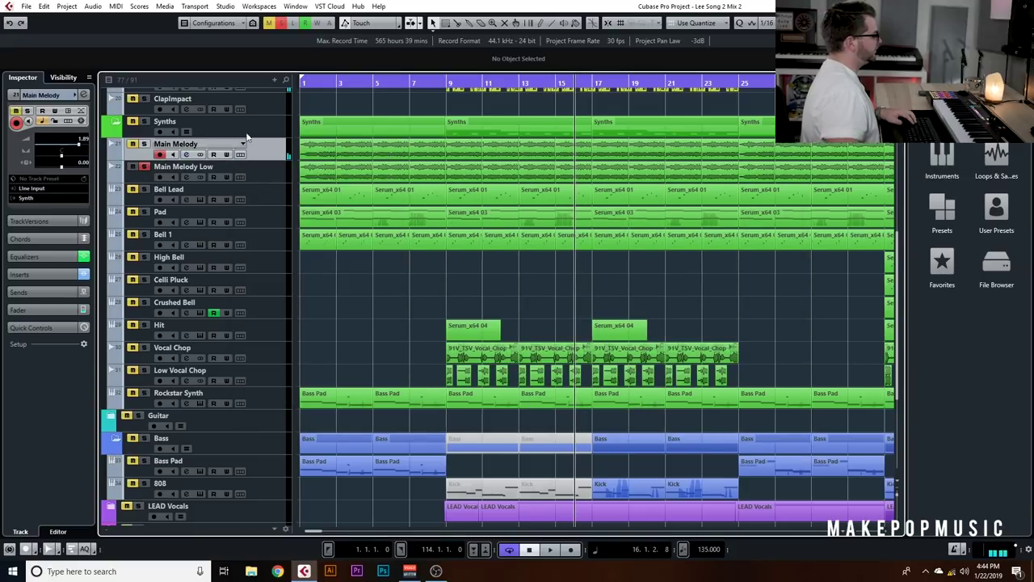
Open the channel settings of the soloed Main Melody Low, audition it from bar 1 and open its HalfTime insert
left_click(315, 82)
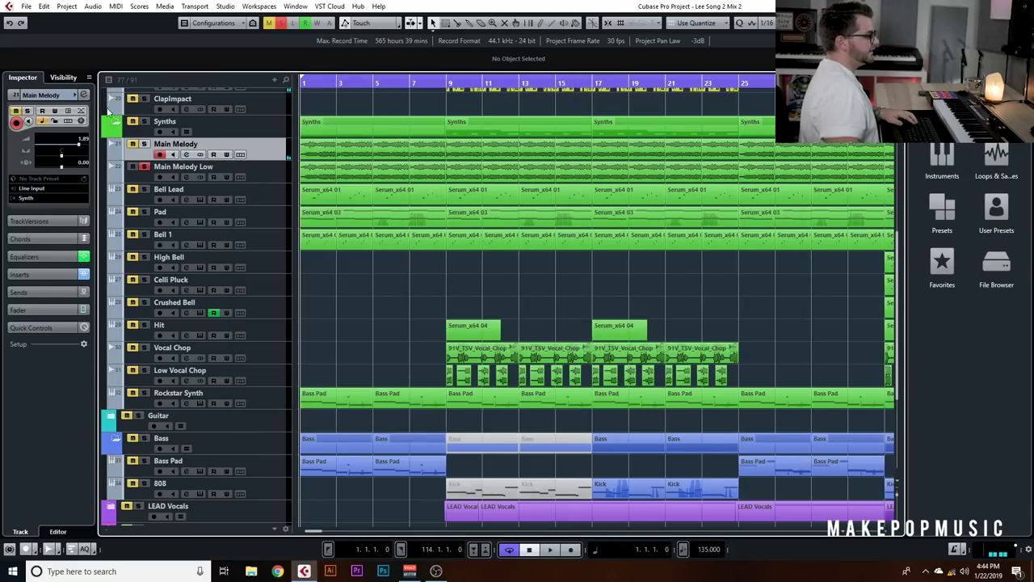
left_click(186, 178)
left_click_drag(318, 164, 436, 182)
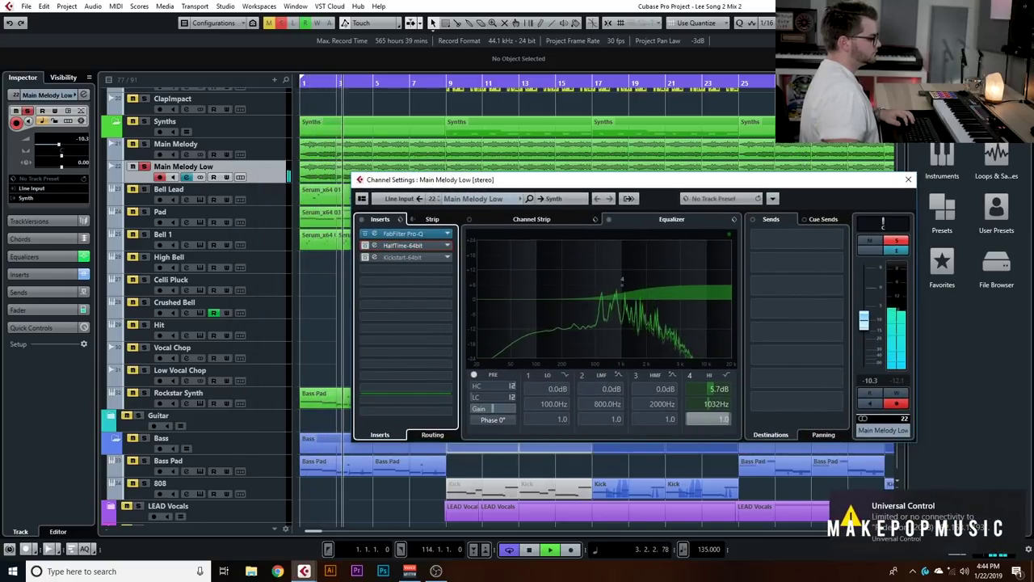
left_click(369, 281)
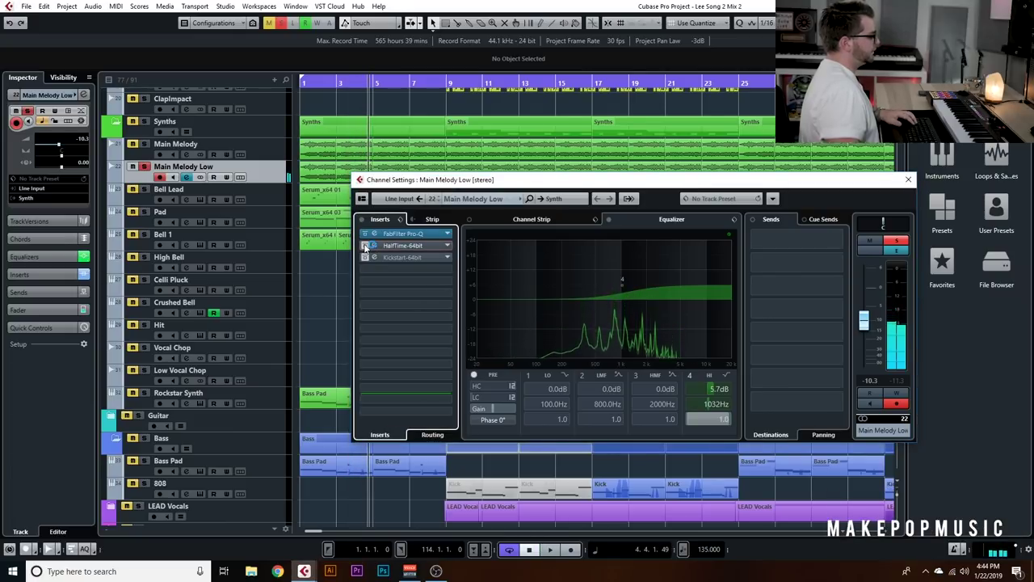
left_click(375, 245)
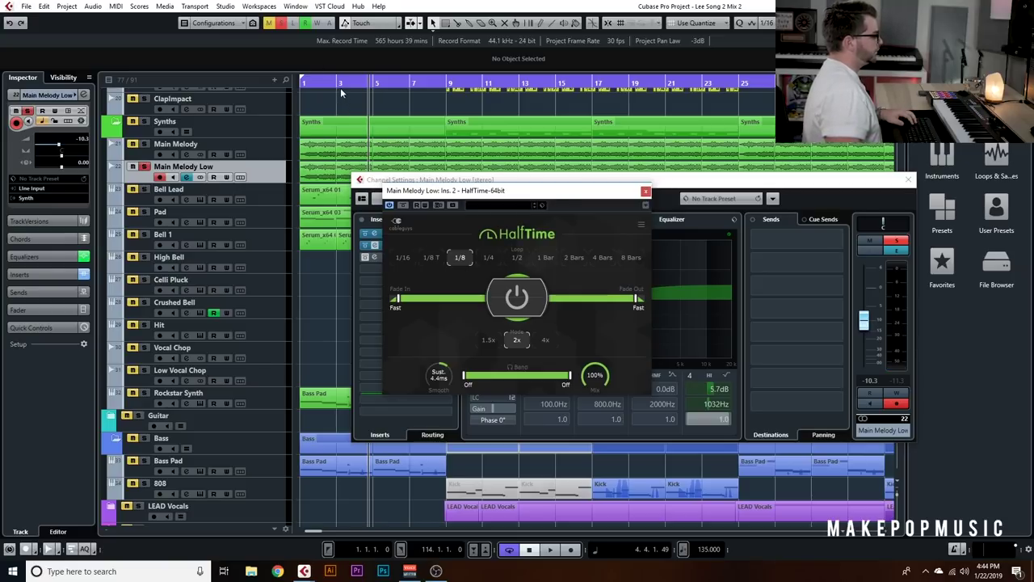
Play Main Melody Low from bar 1 and compare it with HalfTime bypassed and active
left_click_drag(340, 86, 178, 94)
key("space")
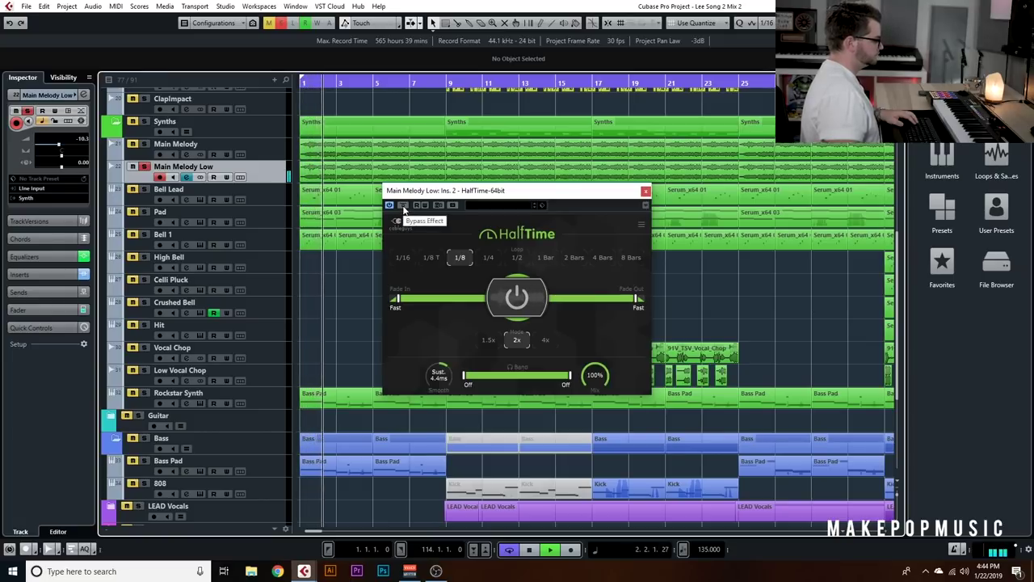
left_click(403, 205)
left_click(403, 205)
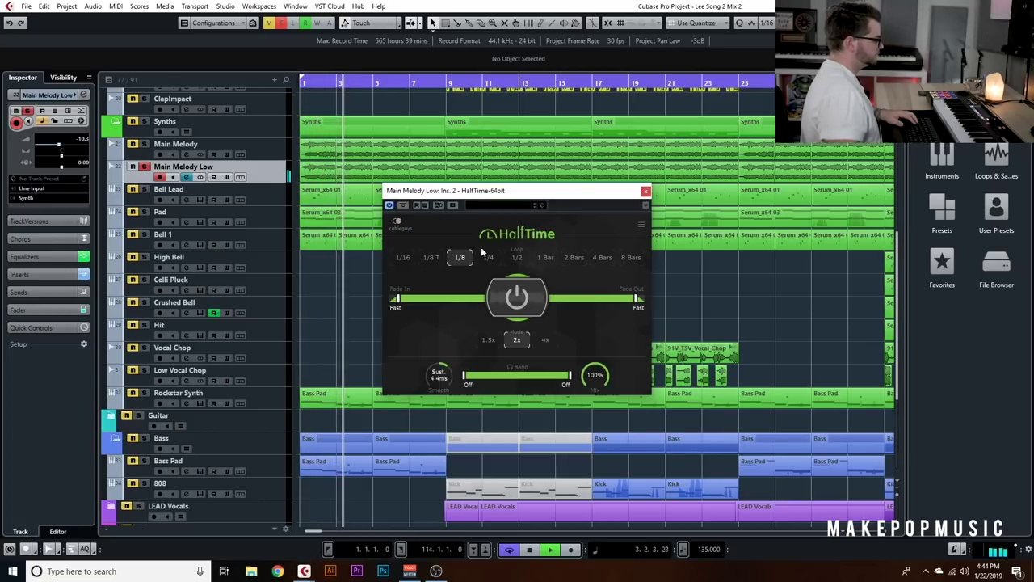
Keep the HalfTime loop length at 1/8 and solo Main Melody together with Main Melody Low
left_click(479, 255)
left_click(462, 258)
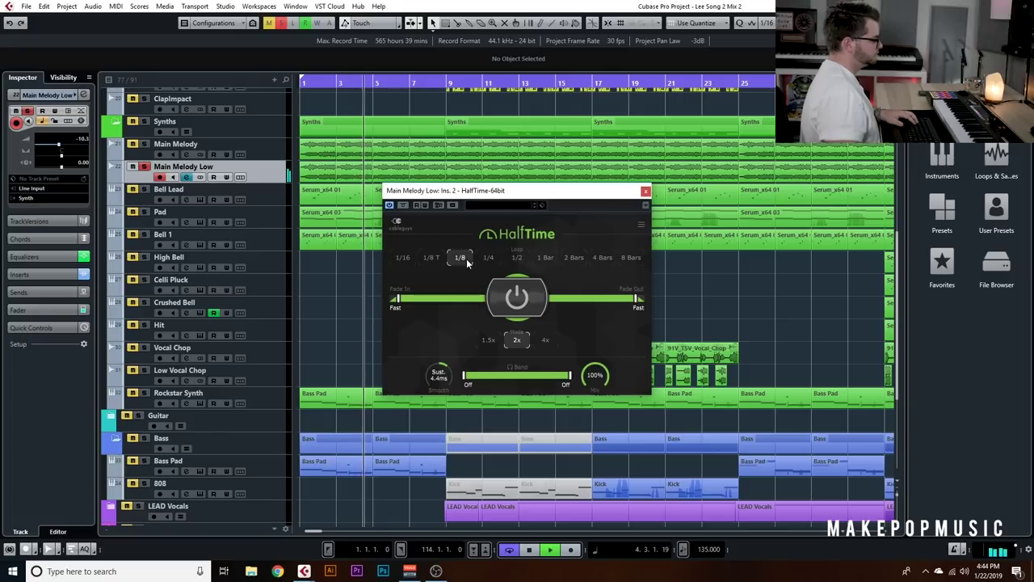
left_click(144, 143)
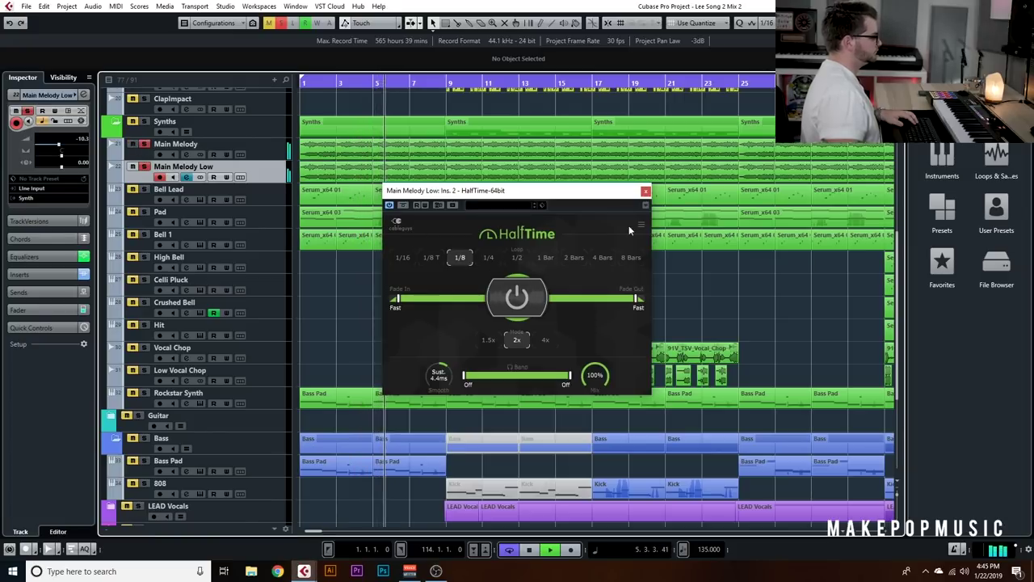
Close HalfTime, compare Main Melody with and without Main Melody Low from bar 1, and deactivate all solos
left_click(646, 192)
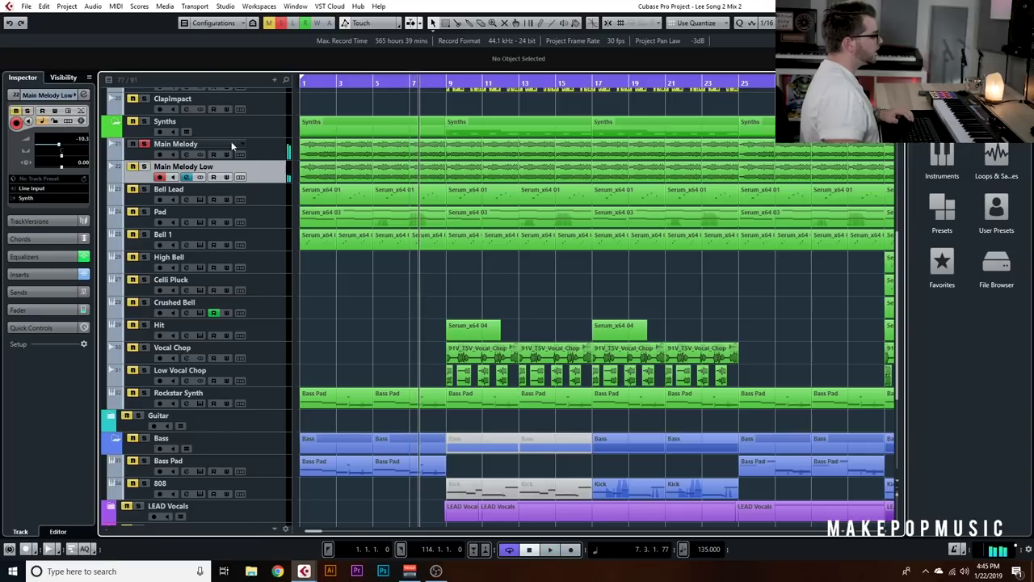
left_click(267, 154)
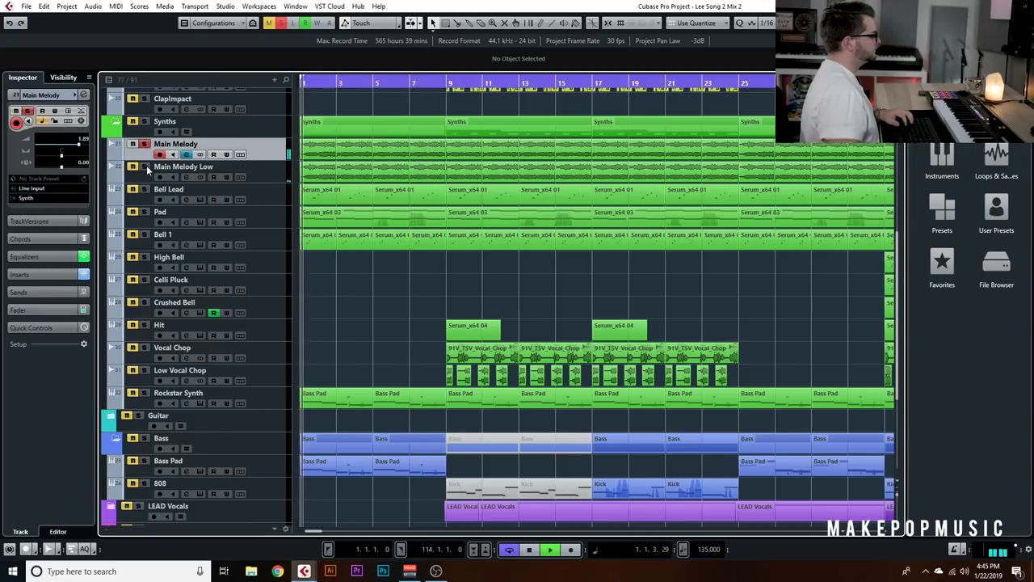
left_click(302, 83)
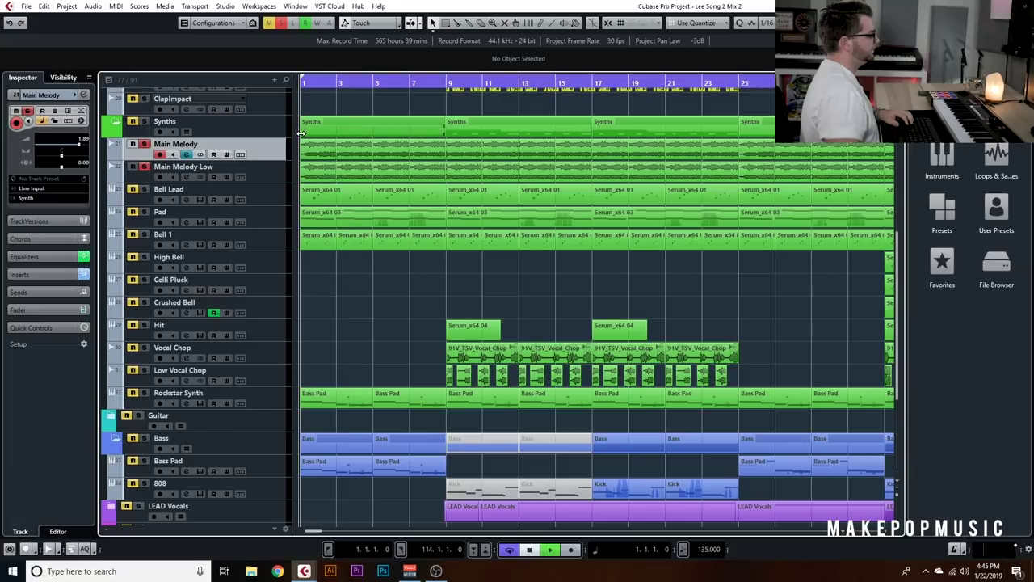
key("space")
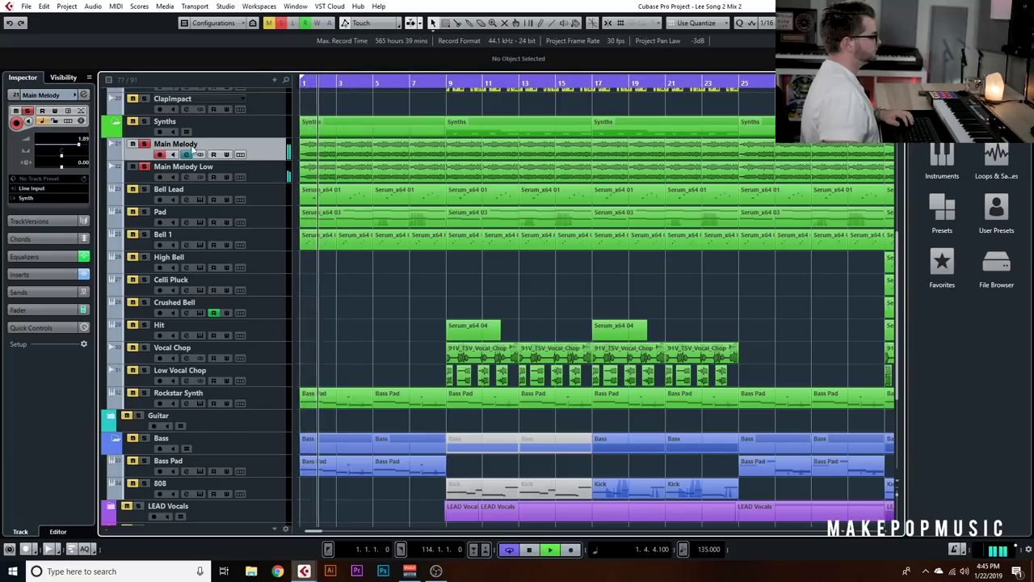
key("space")
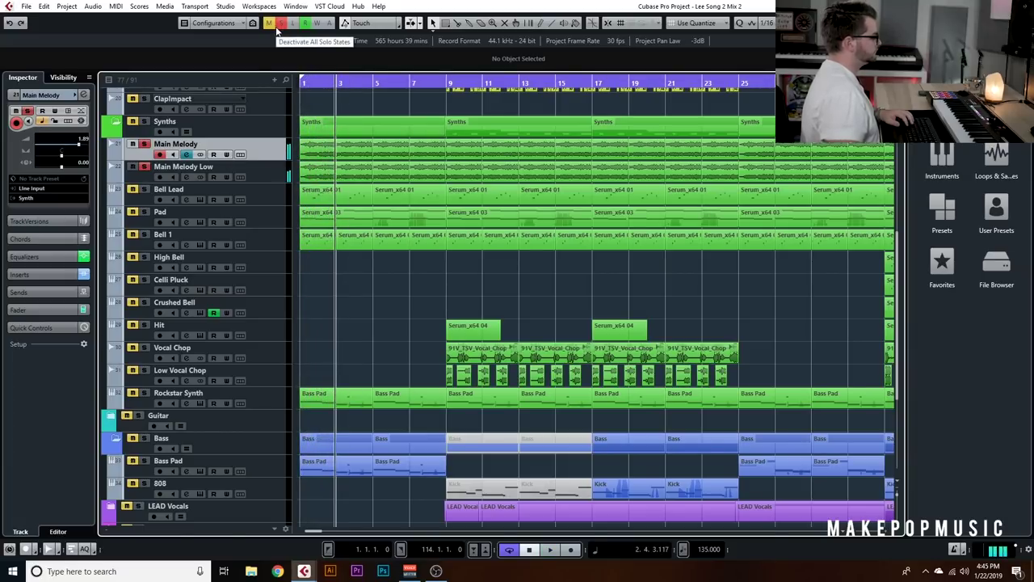
left_click(278, 26)
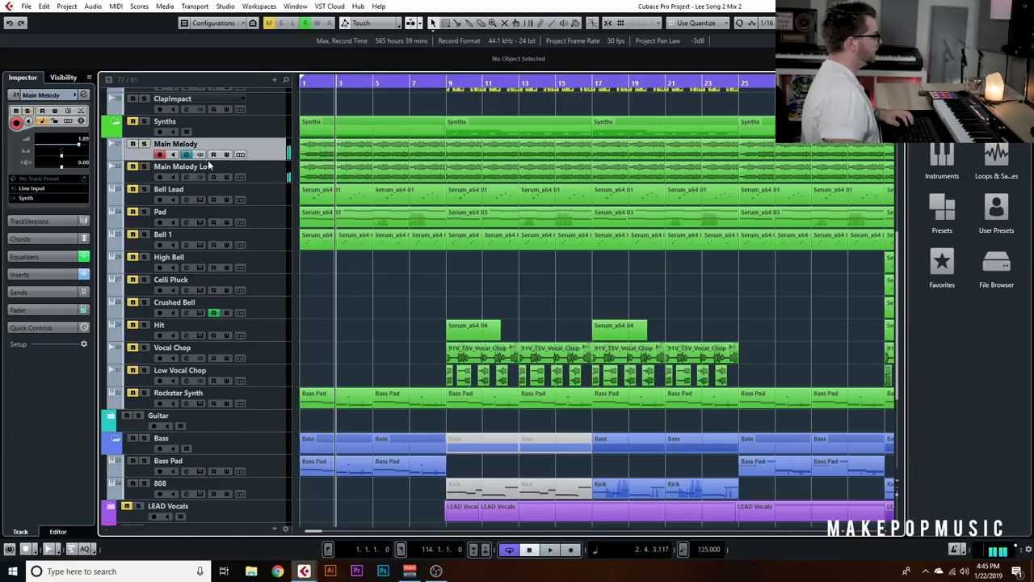
Audition the soloed Bell Lead while inspecting its FabFilter Pro-Q curve, and close the plug-in and channel settings
left_click(318, 87)
key("space")
left_click(187, 200)
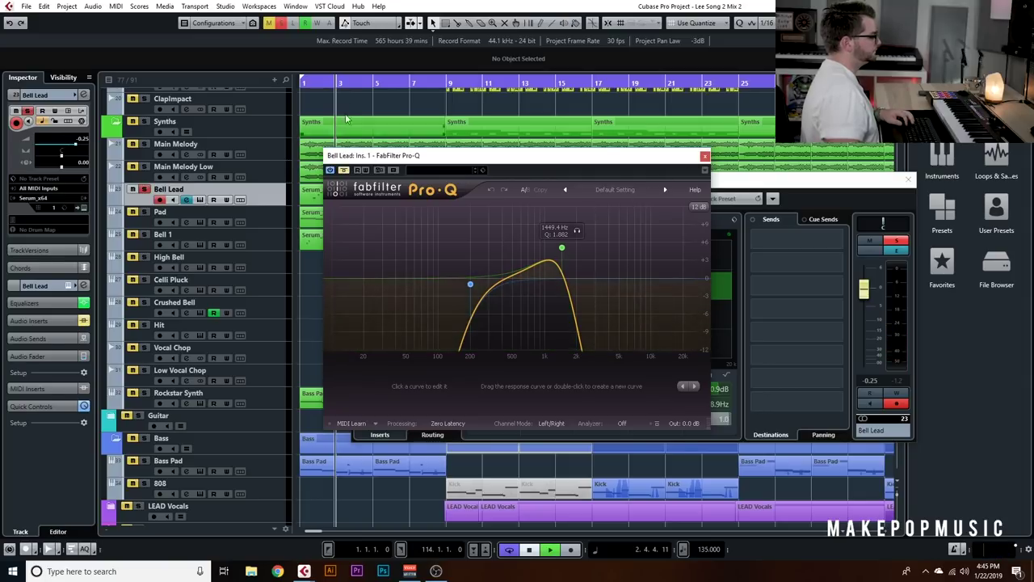
key("space")
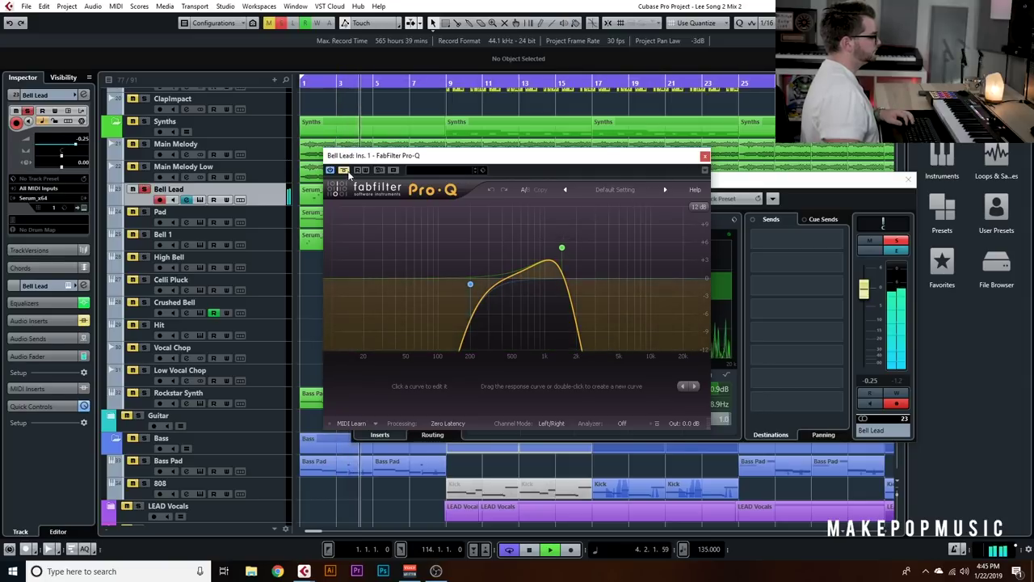
left_click(704, 156)
key("space")
left_click(187, 200)
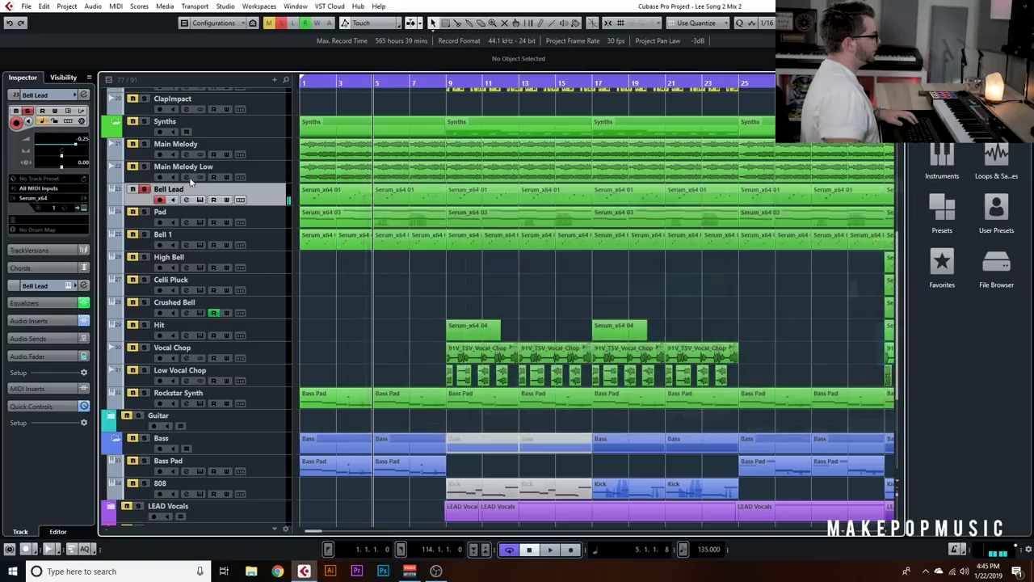
Solo Pad instead of Bell Lead, audition it from bar 1 and inspect its FabFilter Pro-Q insert
left_click(144, 188)
left_click(143, 212)
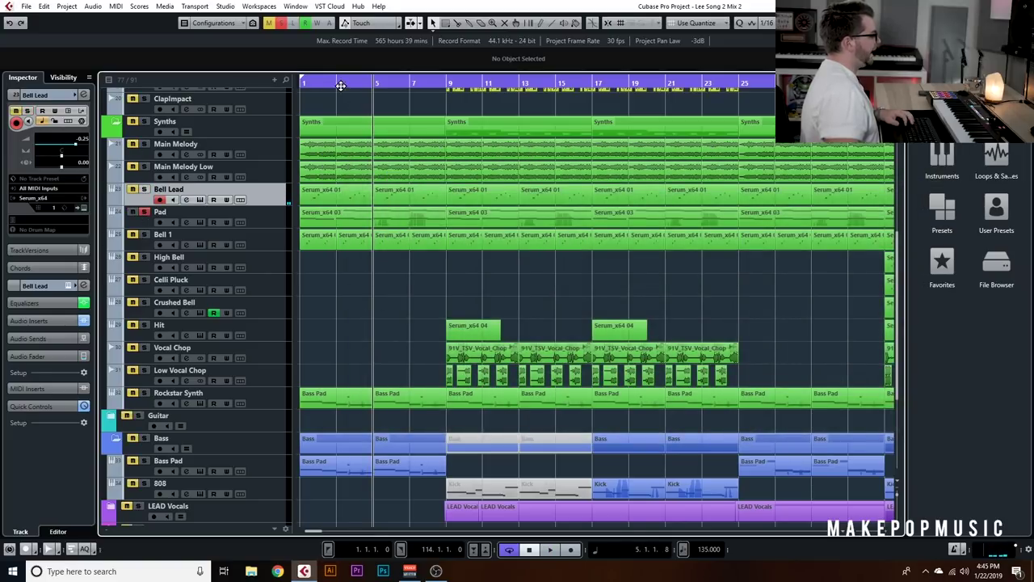
left_click_drag(341, 85, 299, 86)
key("space")
left_click(186, 223)
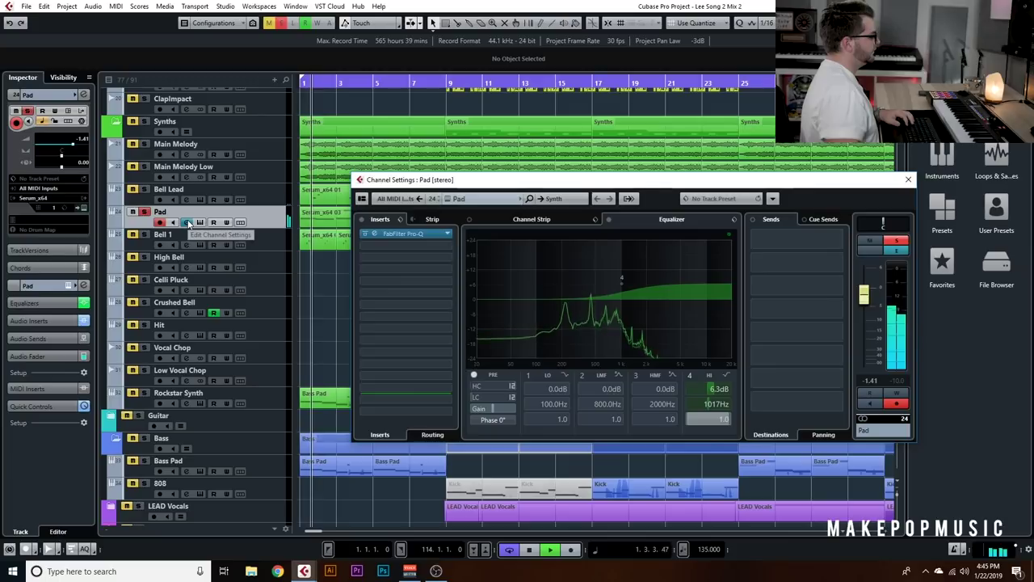
left_click(411, 234)
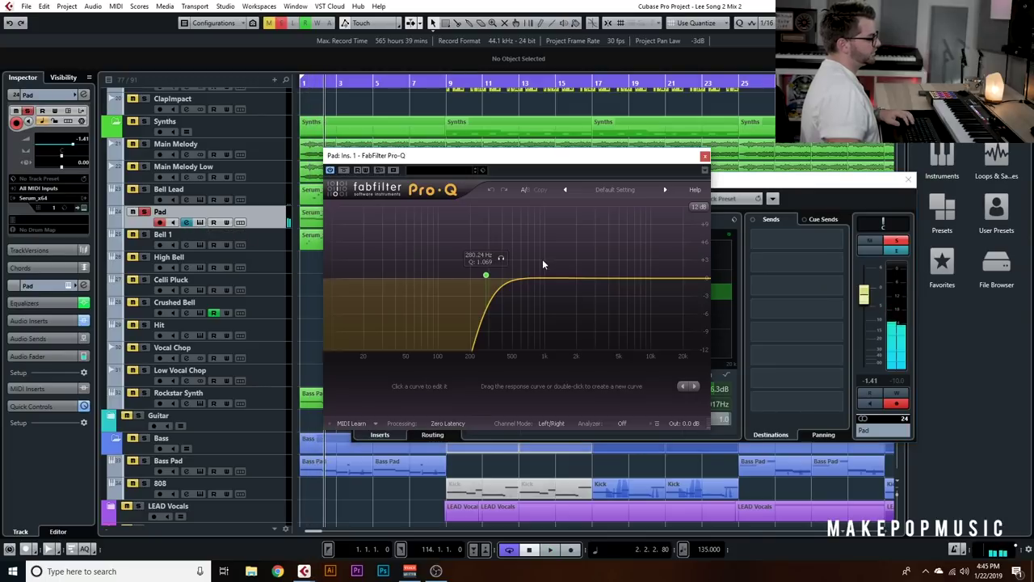
left_click(705, 156)
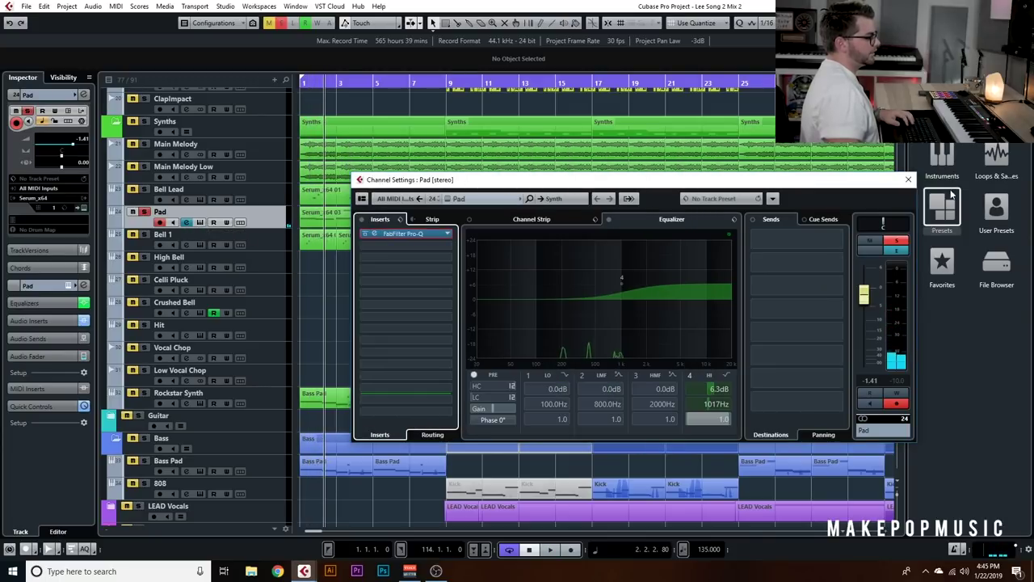
left_click(908, 179)
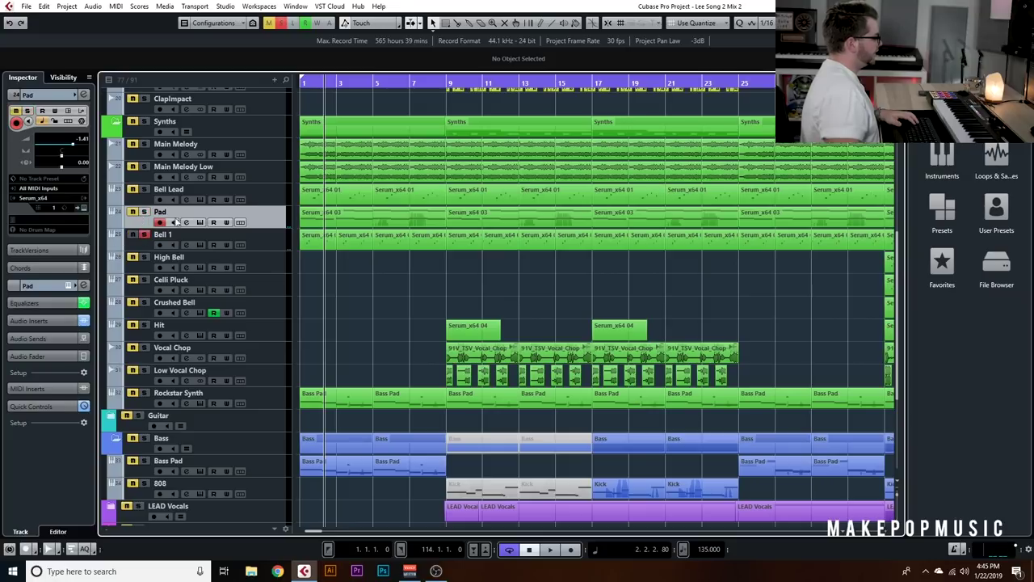
Solo Bell 1, view its HALion Sonic SE instrument and open its channel settings
left_click(187, 245)
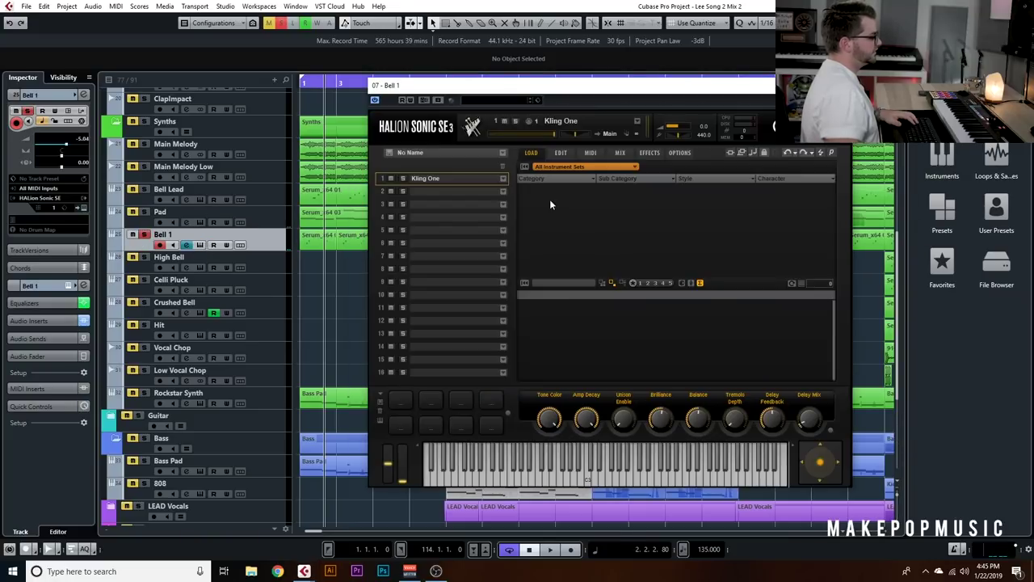
left_click(838, 85)
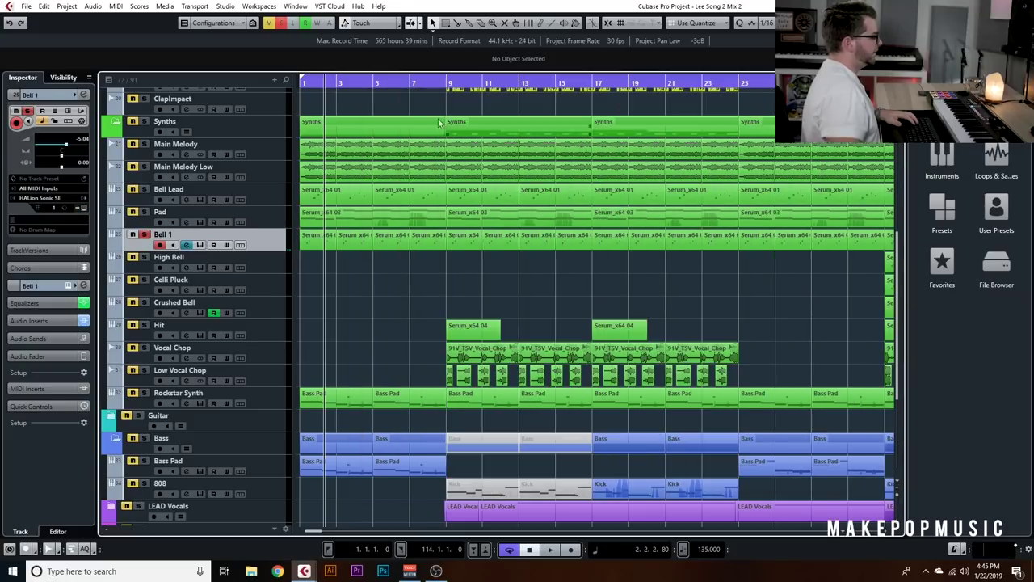
left_click(186, 247)
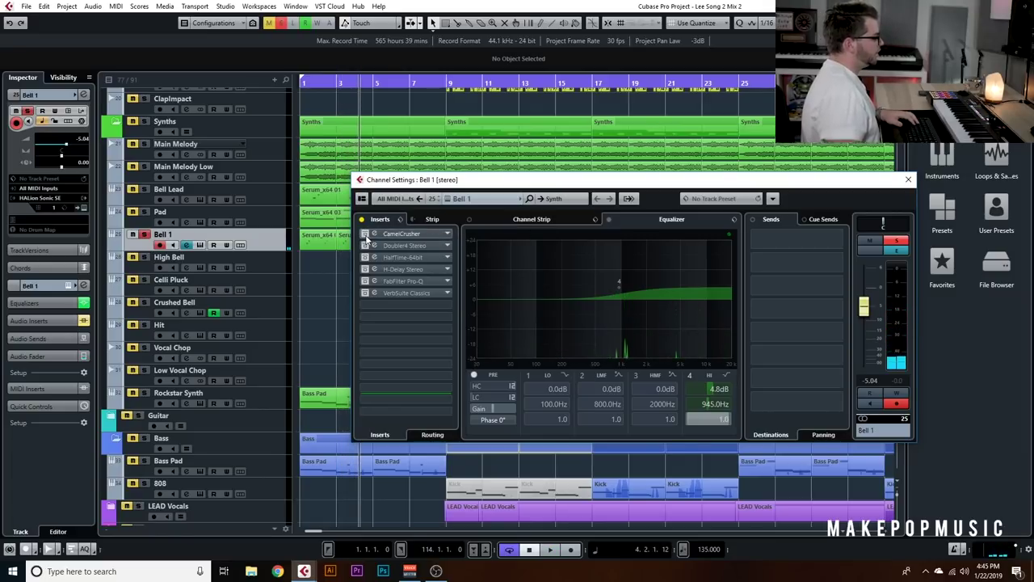
Activate the bypassed CamelCrusher insert on Bell 1, view its settings and play the track from bar 1
left_click(365, 234)
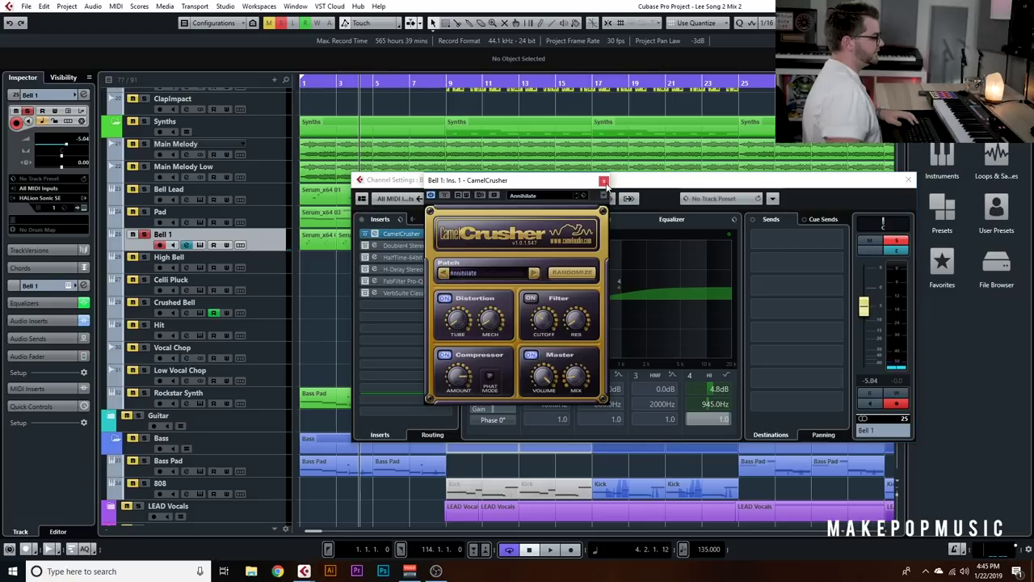
left_click(604, 181)
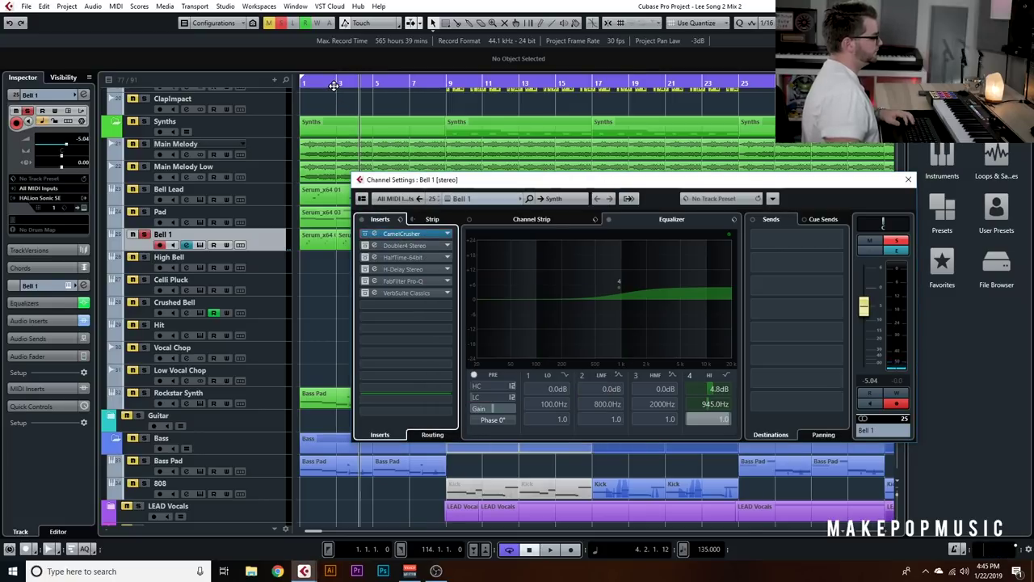
left_click(302, 85)
key("space")
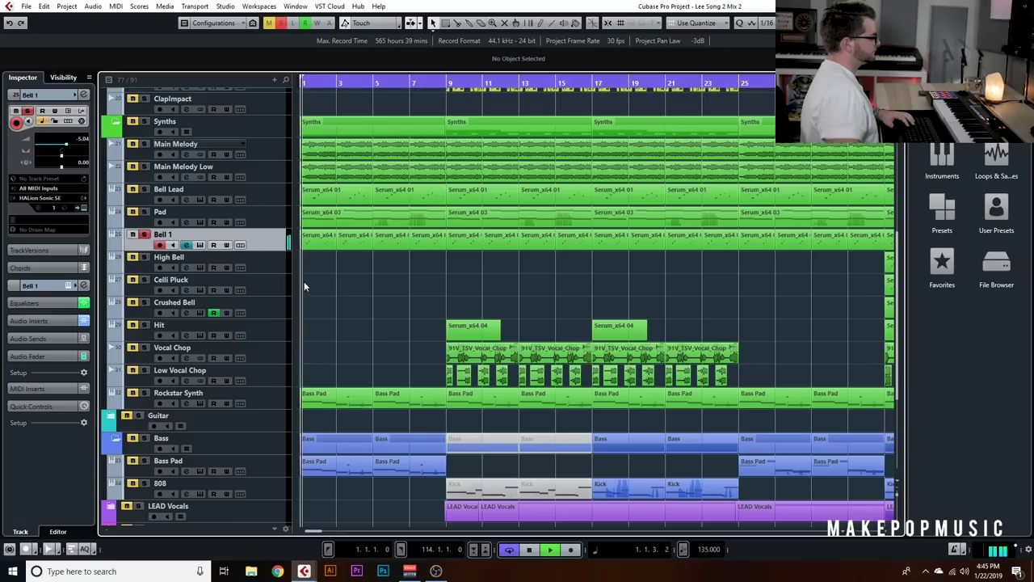
Activate the Doubler4 Stereo and HalfTime inserts on Bell 1 during playback and open the HalfTime editor
left_click(187, 245)
left_click_drag(367, 253, 367, 253)
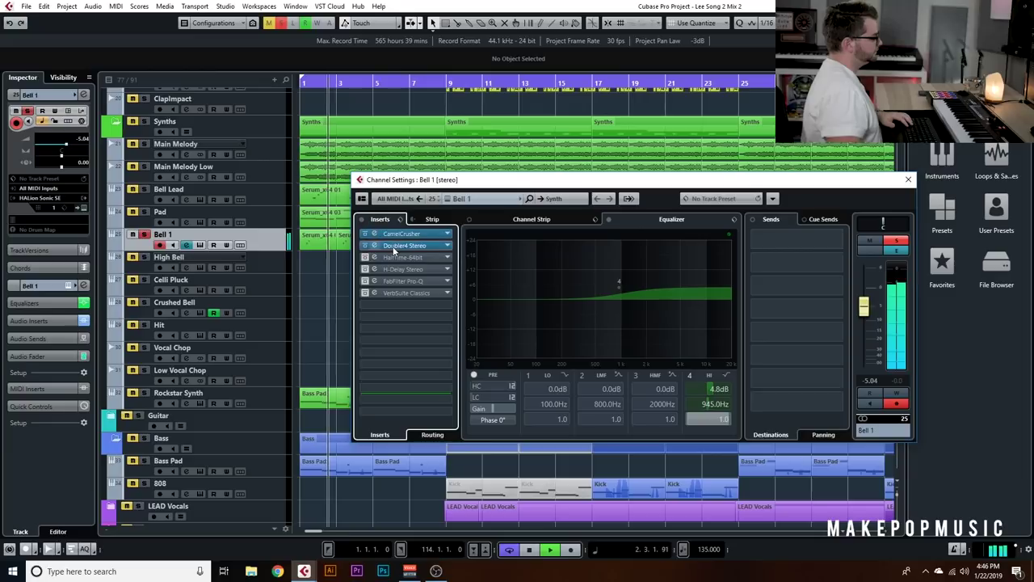
left_click(364, 257)
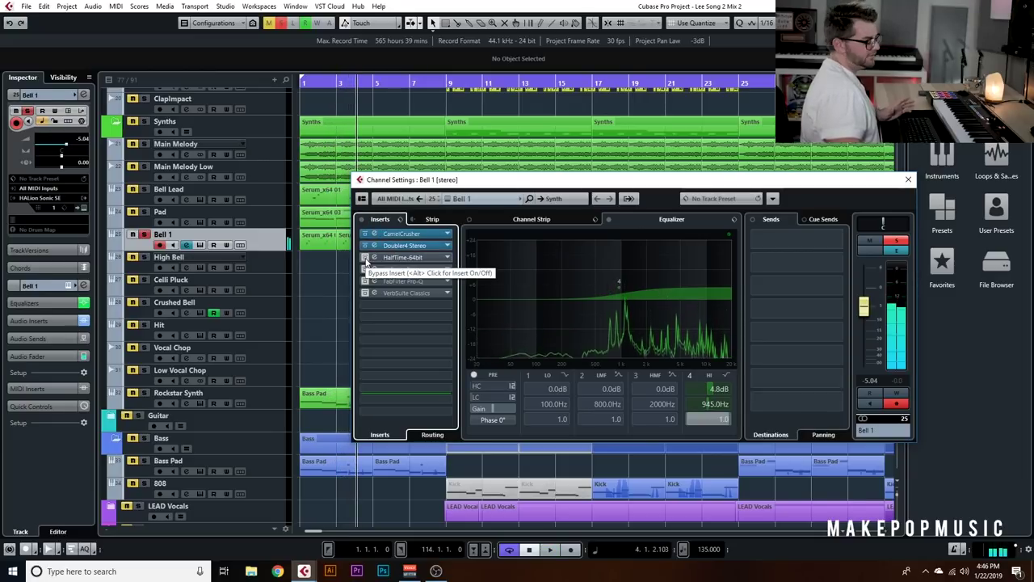
left_click(364, 257)
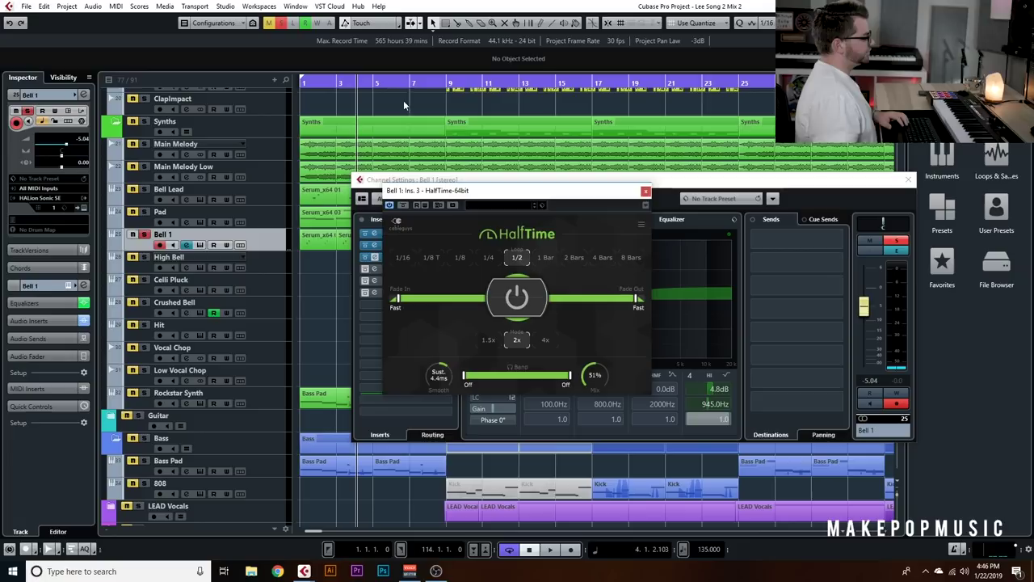
Play Bell 1 from bar 1 with HalfTime active, stop playback and close the HalfTime editor
left_click(302, 84)
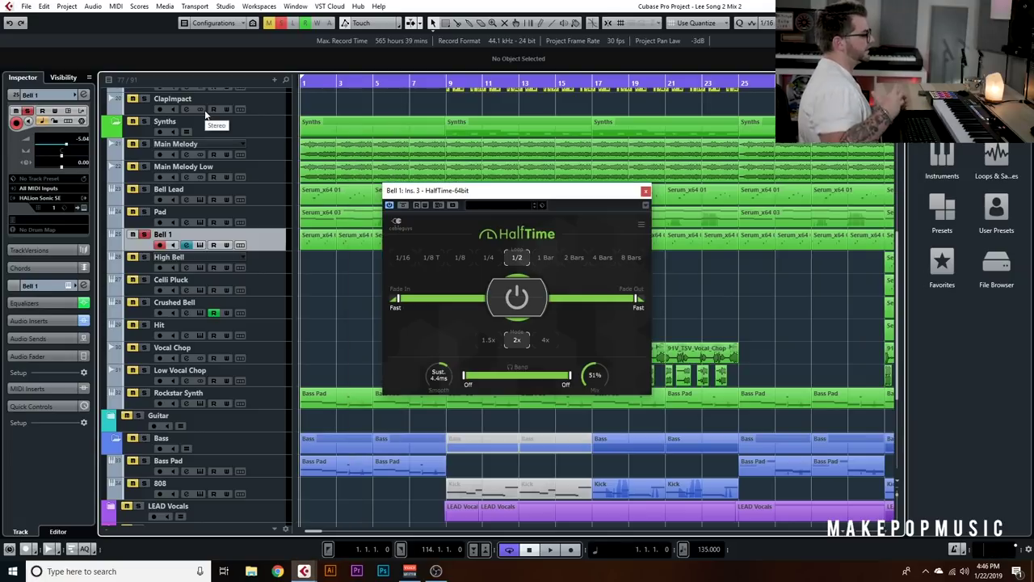
key("space")
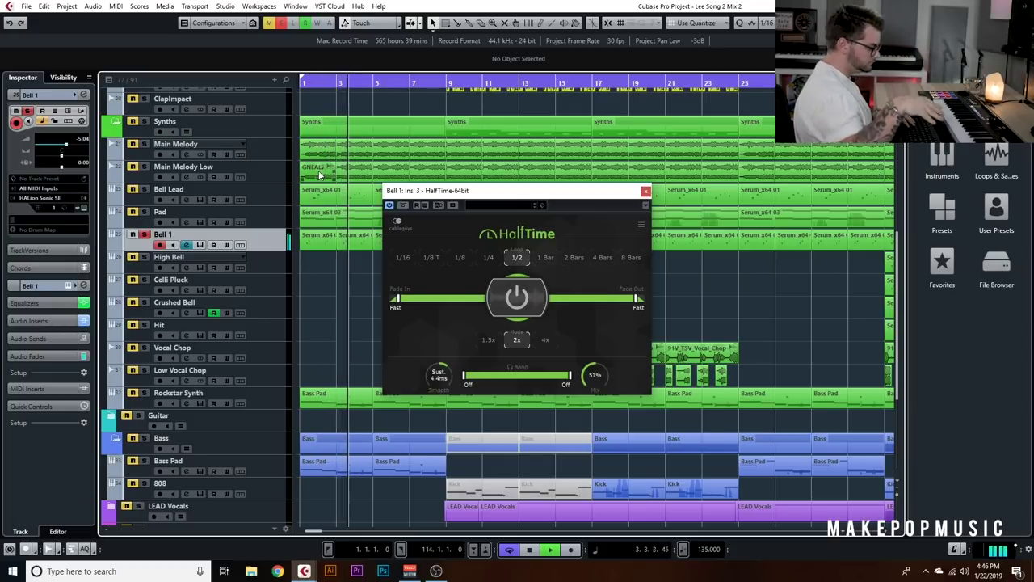
key("space")
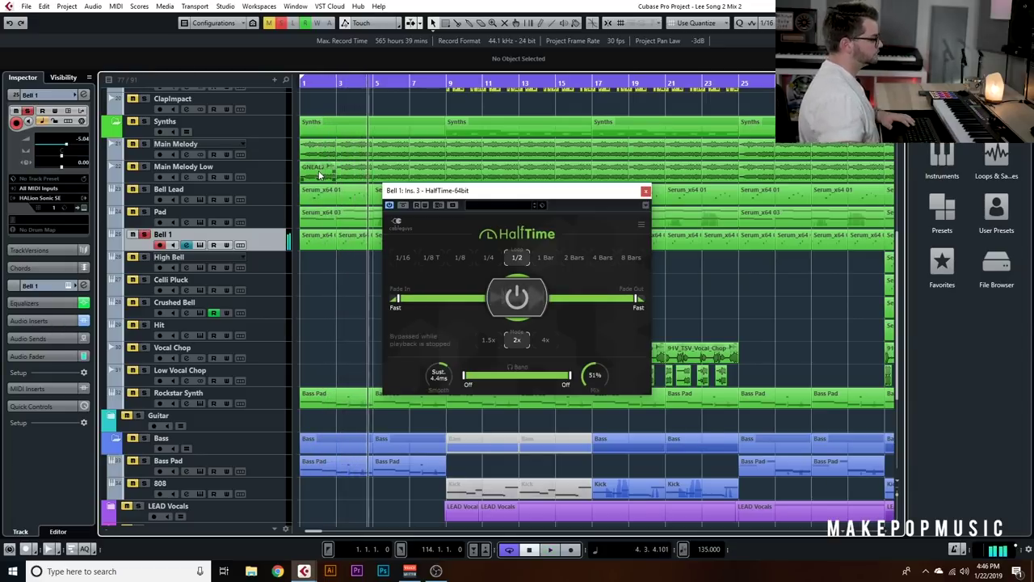
left_click(646, 191)
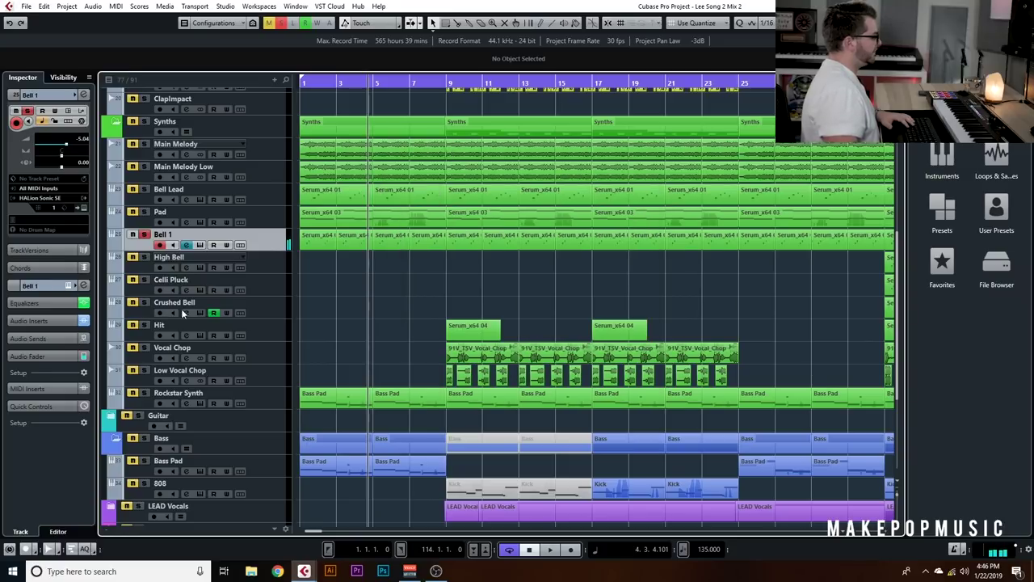
Activate the H-Delay Stereo and FabFilter Pro-Q inserts on Bell 1 during playback and inspect the Pro-Q curve
left_click(186, 245)
key("space")
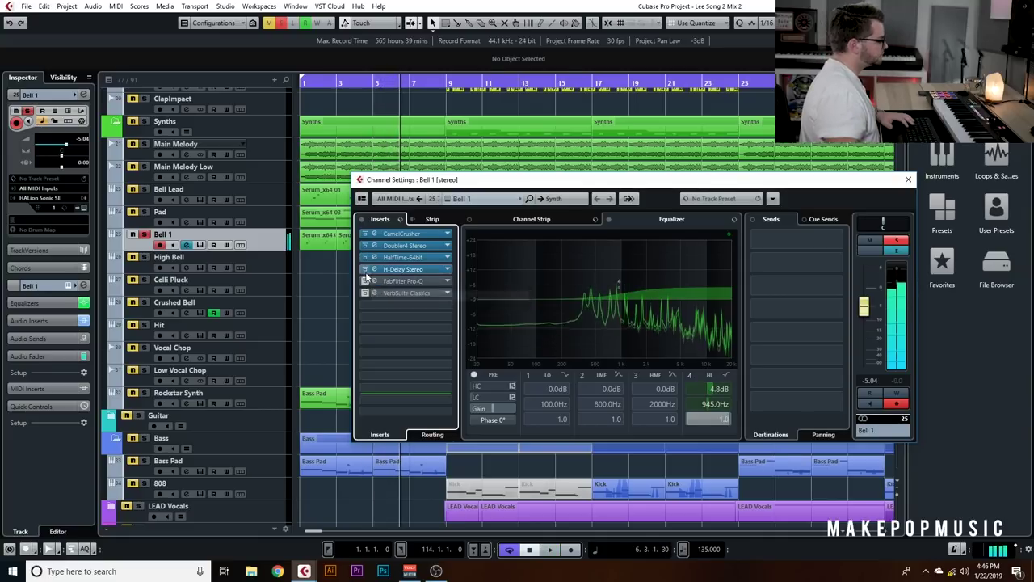
left_click(365, 282)
left_click(374, 280)
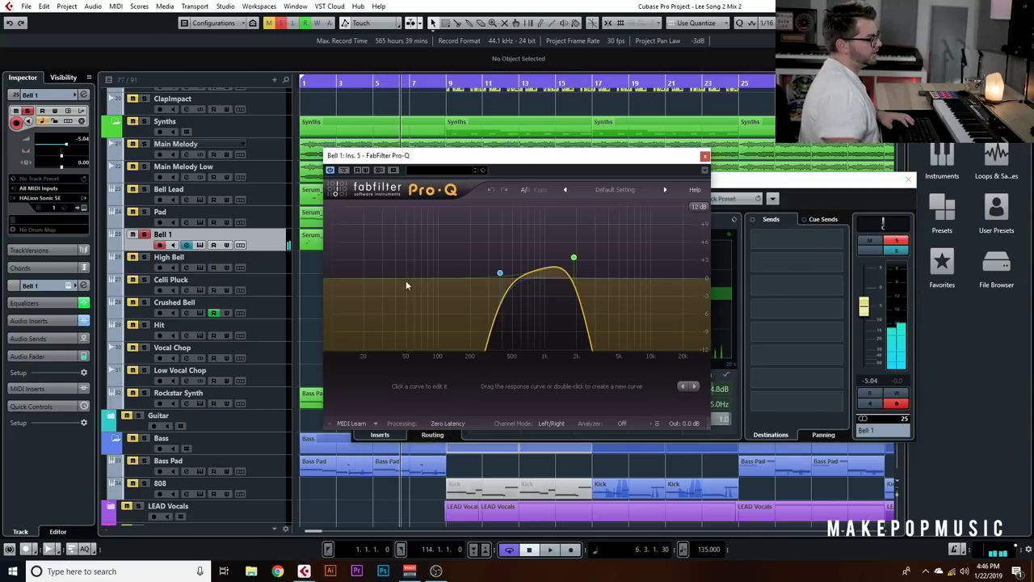
left_click(705, 156)
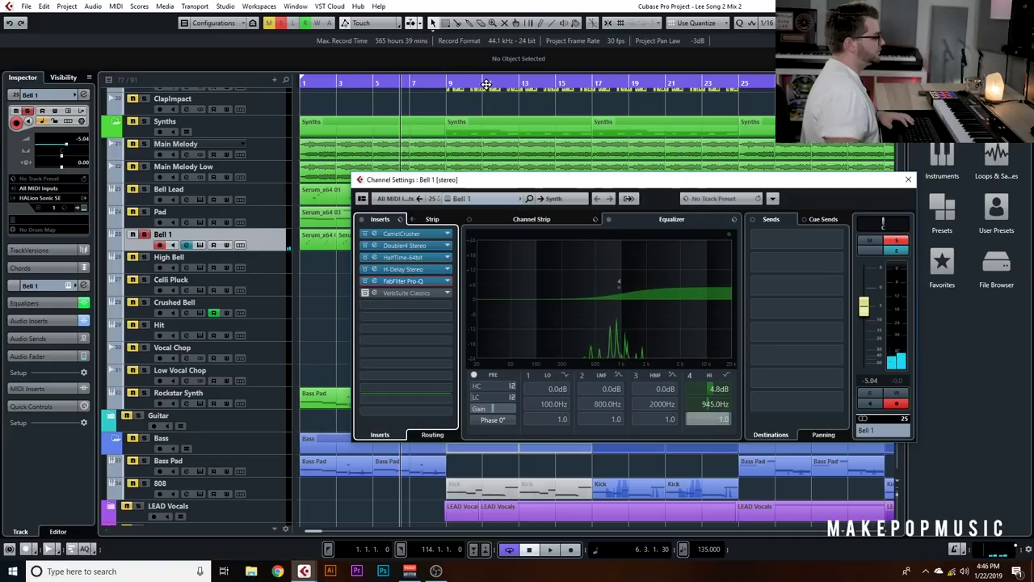
Play Bell 1 from bar 1, activate its VerbSuite Classics insert and close the channel settings
left_click_drag(487, 84, 304, 138)
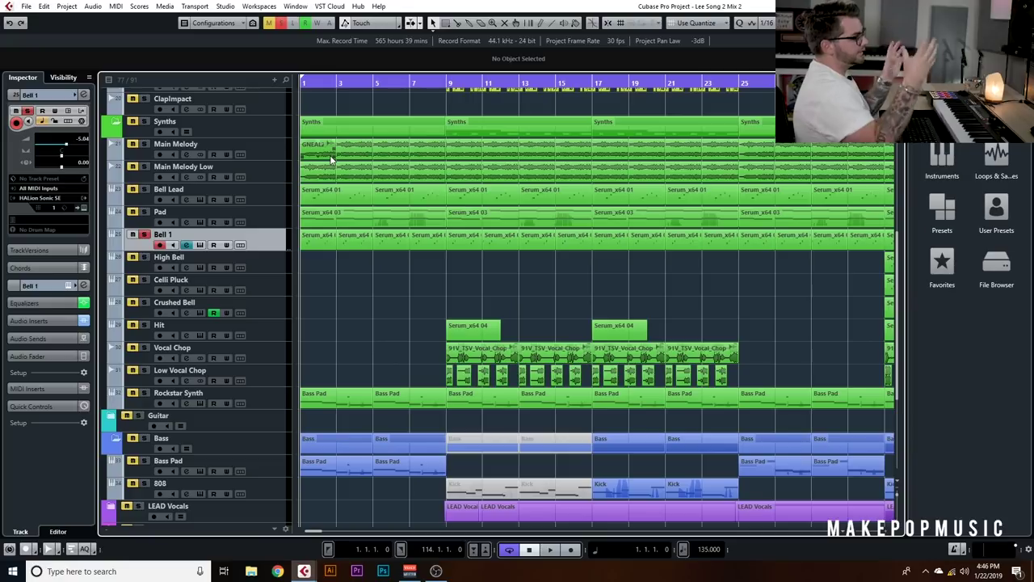
key("space")
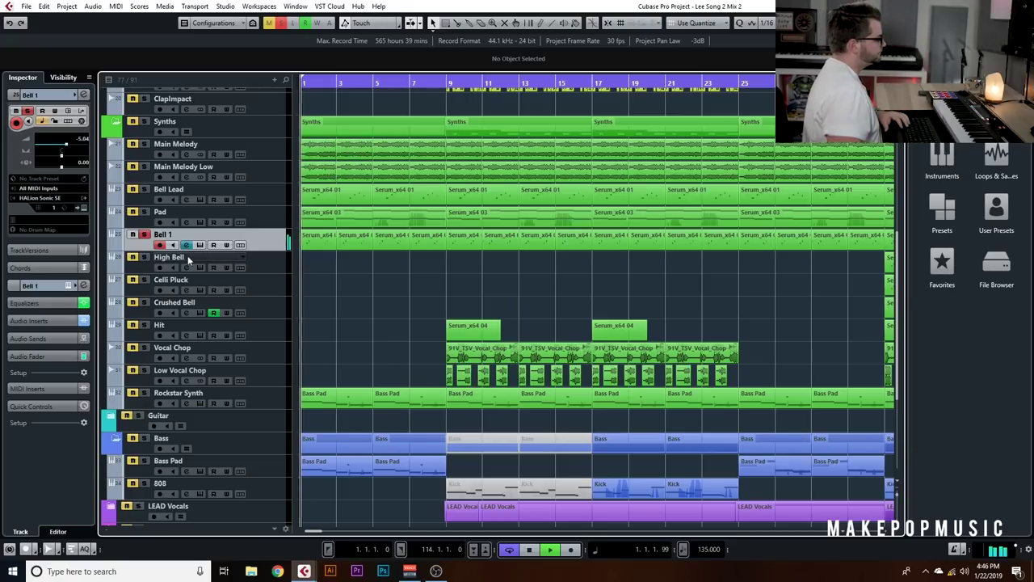
left_click(187, 244)
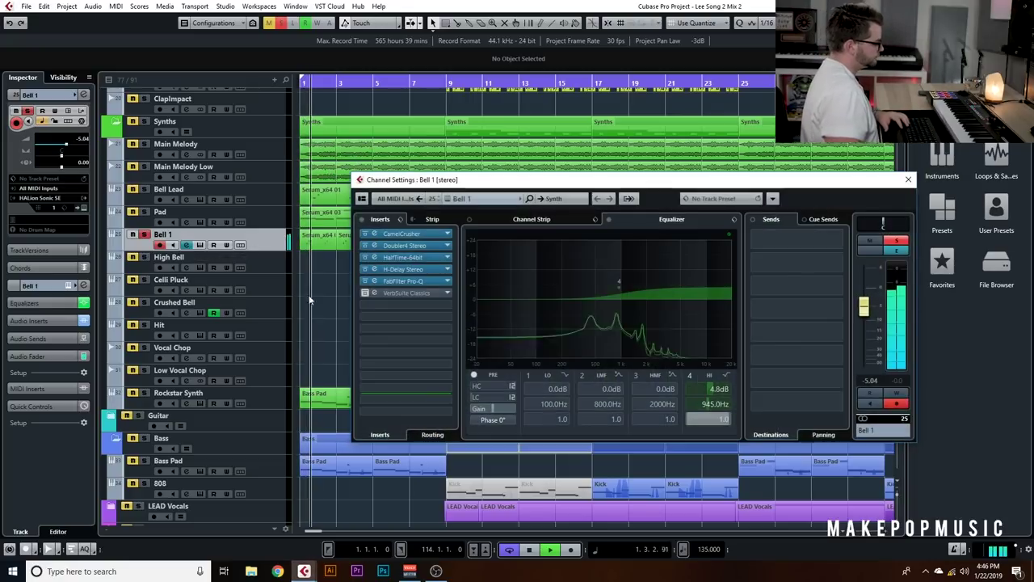
left_click(365, 293)
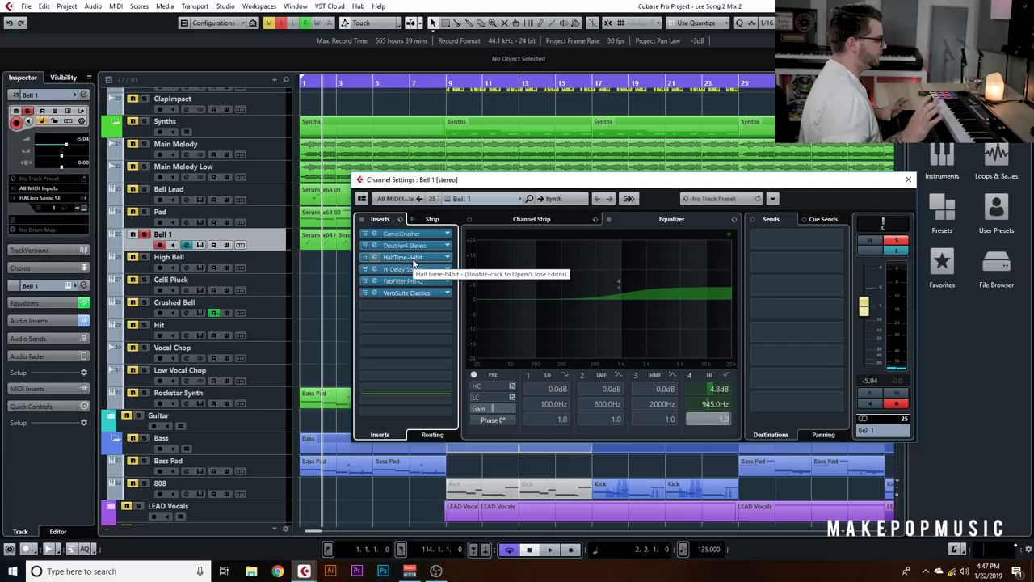
left_click(908, 179)
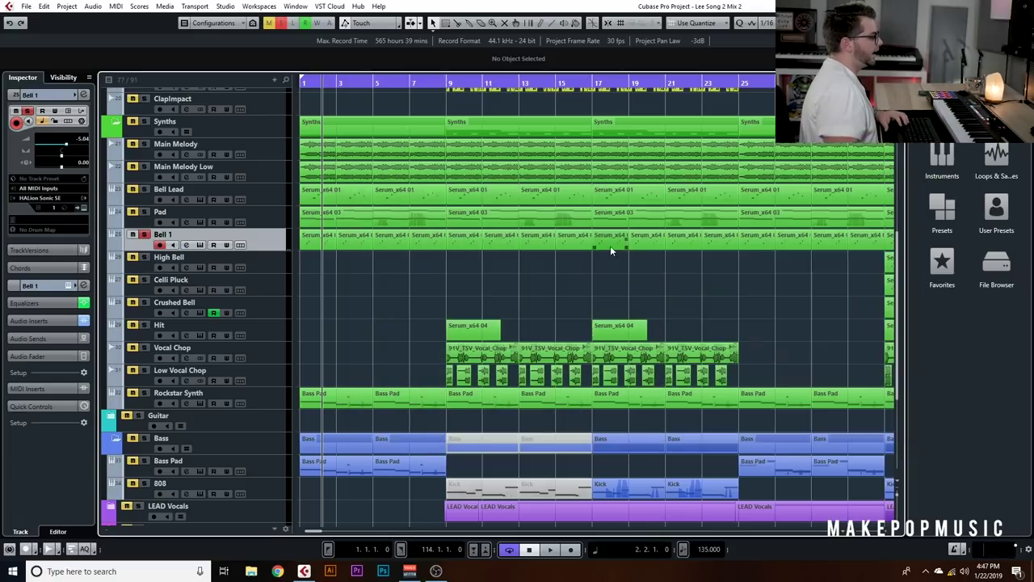
Solo Vocal Chop in place of Bell 1, play it from bar 9 and open its channel settings
key("g")
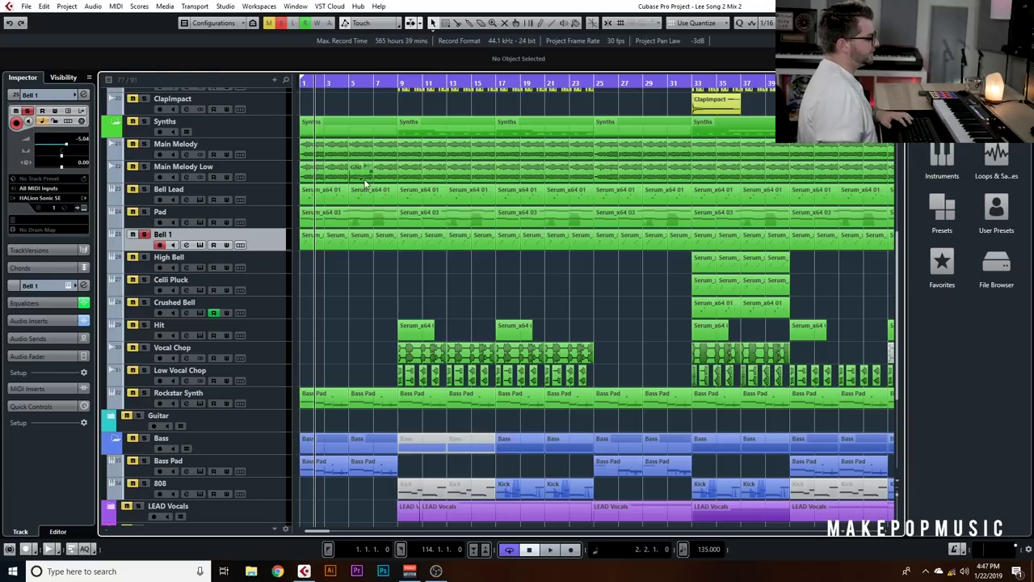
left_click(398, 84)
key("space")
left_click(186, 358)
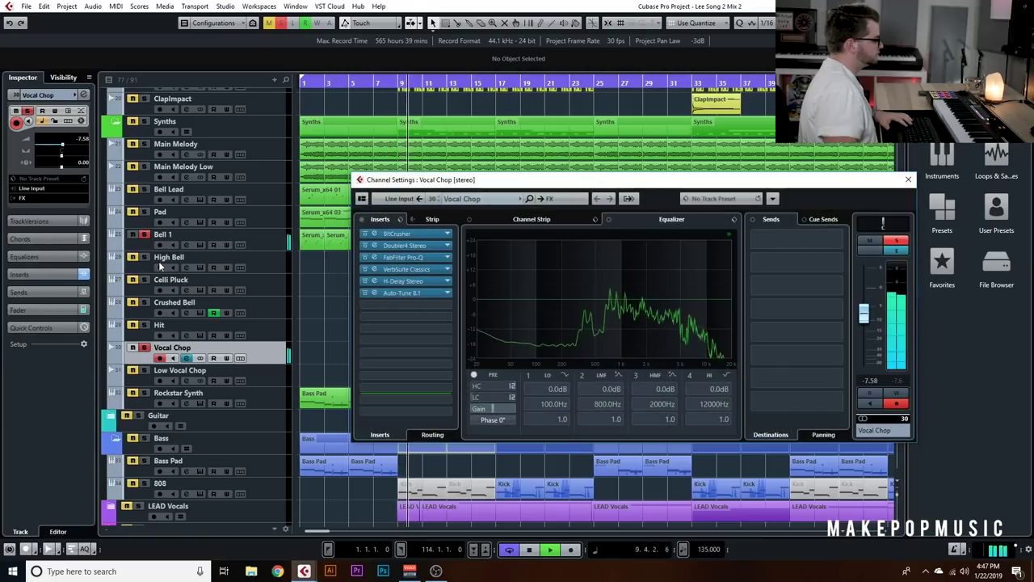
left_click(144, 234)
left_click(185, 358)
left_click(186, 358)
key("space")
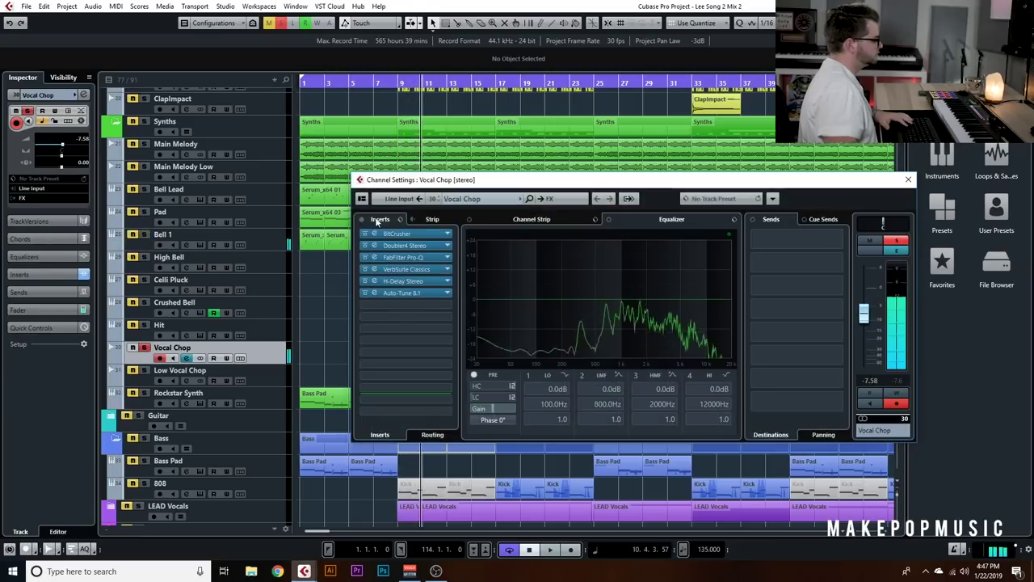
Bypass all Vocal Chop inserts, reactivate only BitCrusher and view its editor during playback
left_click_drag(405, 180, 582, 140)
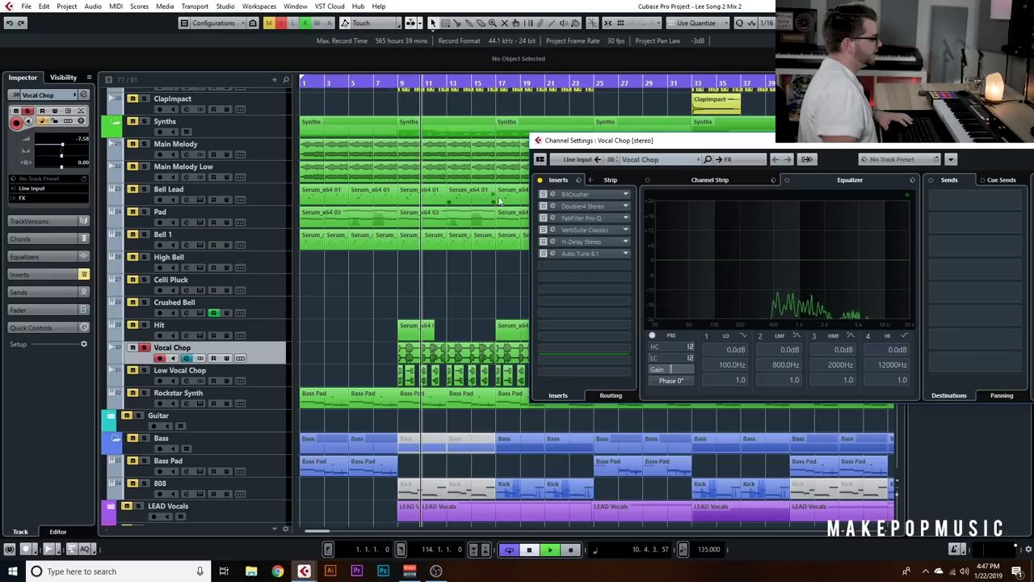
left_click(546, 195)
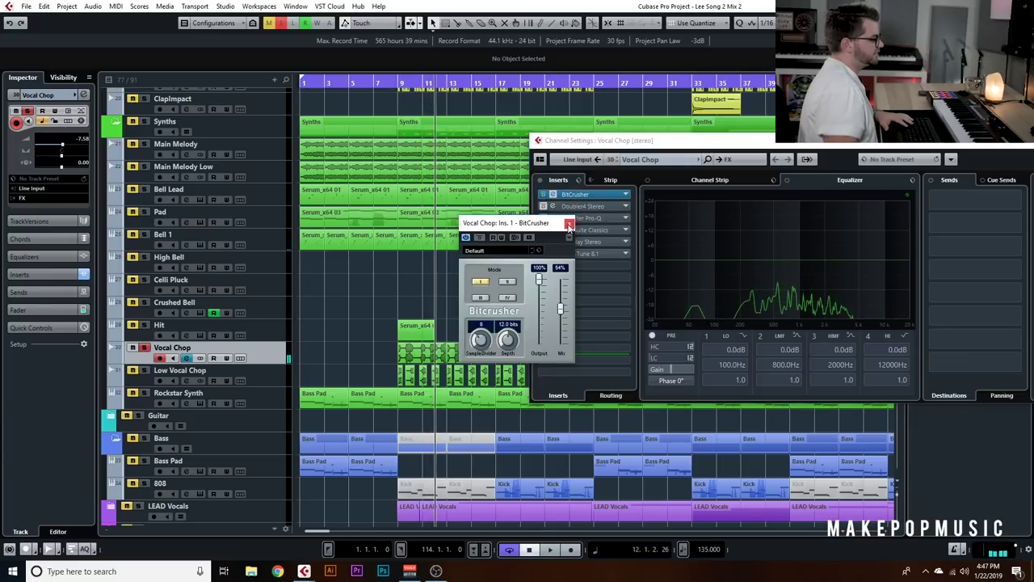
left_click(569, 224)
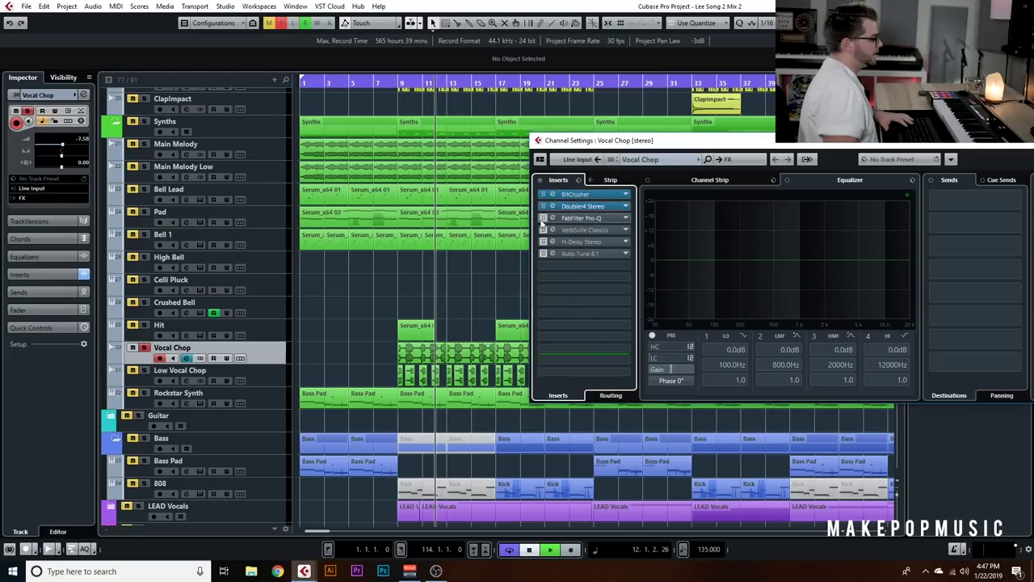
Activate the Doubler4 Stereo and FabFilter Pro-Q inserts on Vocal Chop during playback and inspect the Pro-Q curve
left_click(542, 219)
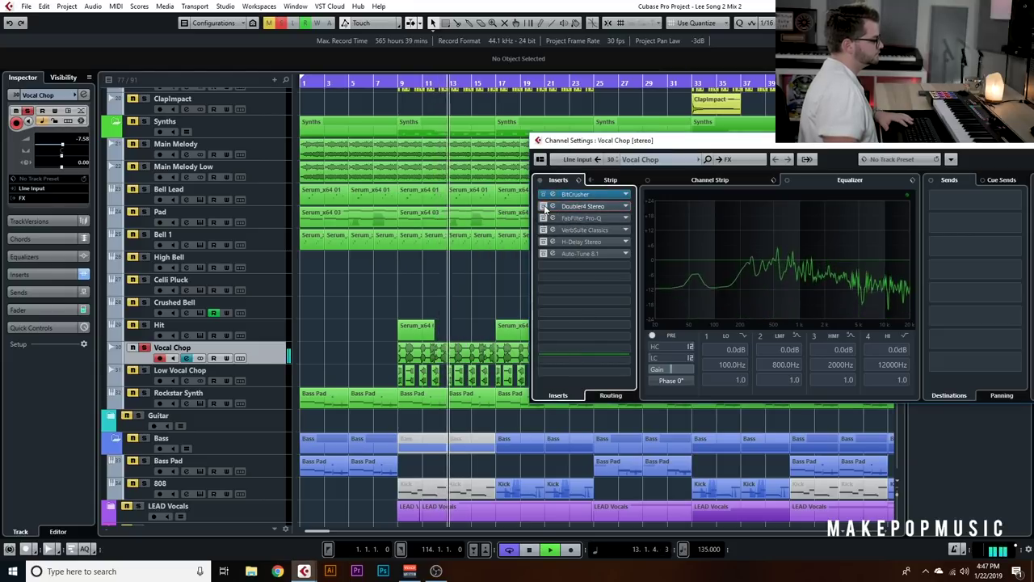
left_click(544, 206)
left_click(544, 218)
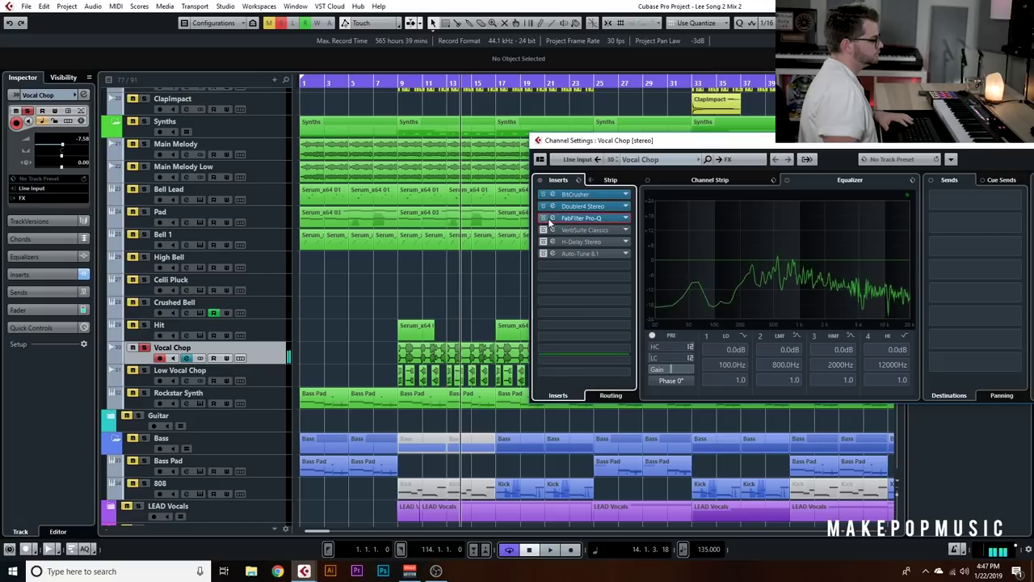
left_click(572, 219)
left_click(1011, 224)
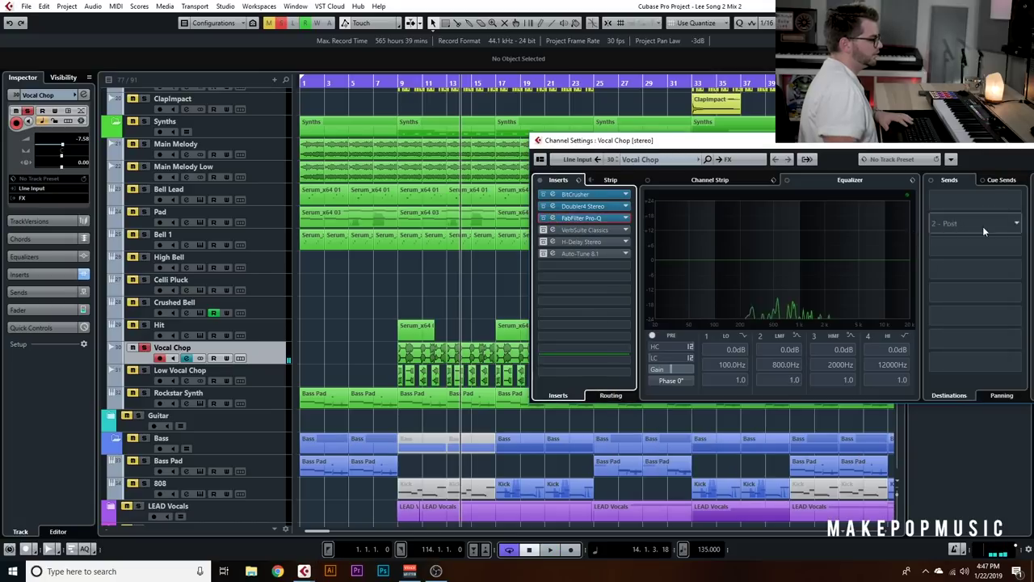
Activate VerbSuite Classics, H-Delay Stereo and Auto-Tune 8.1 on Vocal Chop and view the Auto-Tune editor
left_click(543, 230)
left_click(543, 241)
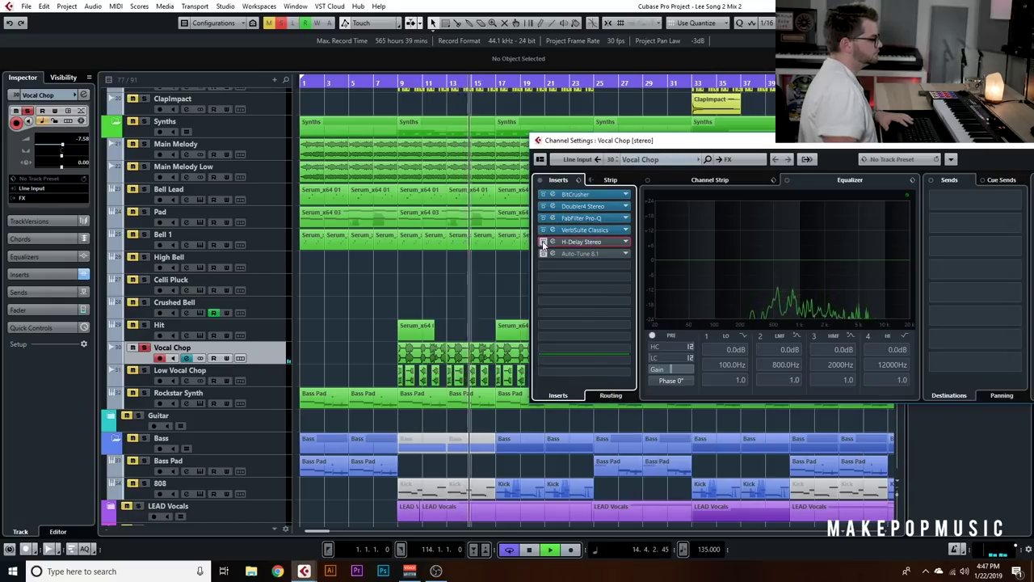
key("space")
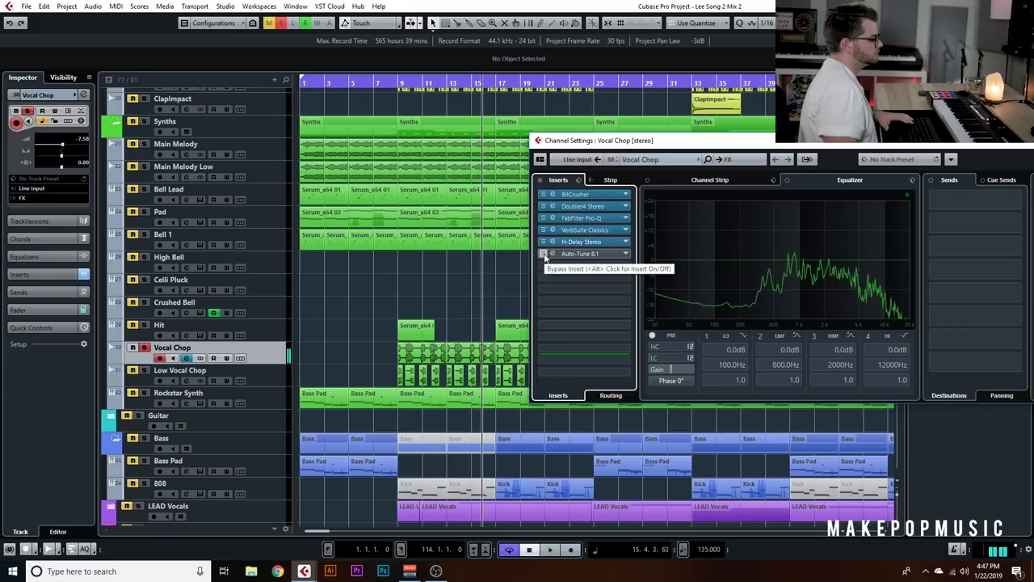
left_click(544, 254)
left_click(611, 253)
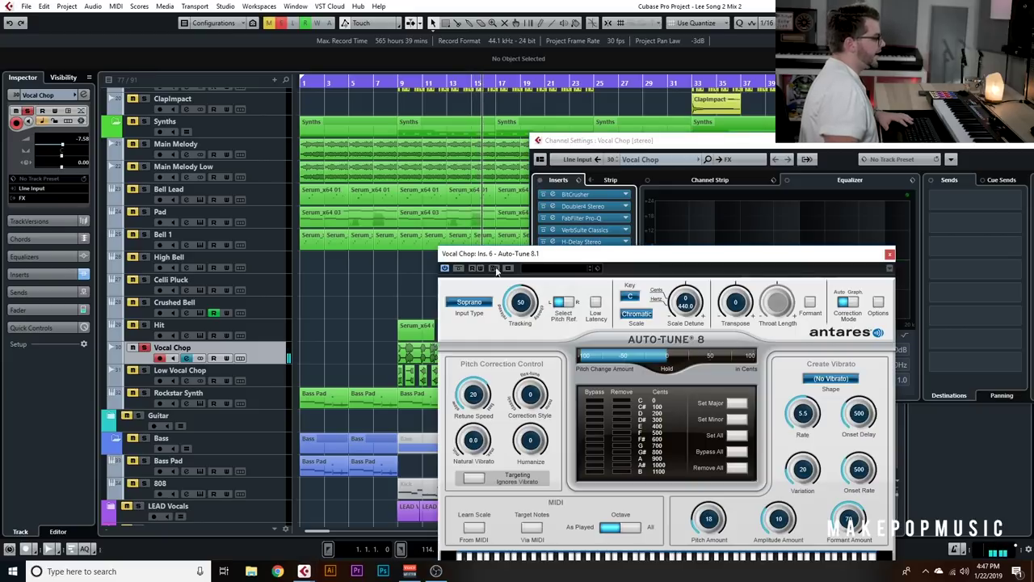
left_click(889, 254)
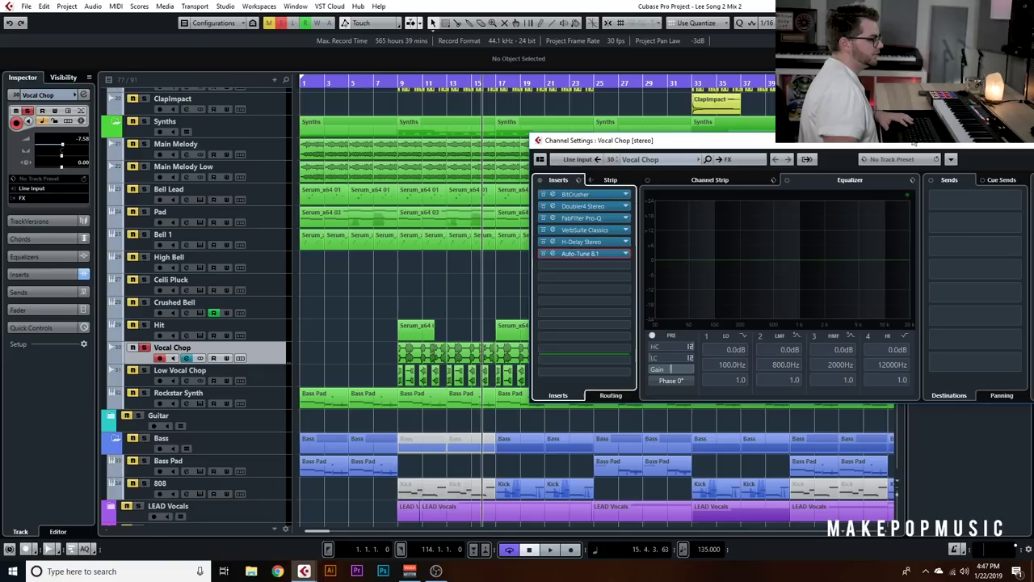
Close the Vocal Chop channel settings and play the soloed track with all its inserts active
left_click_drag(808, 141, 449, 172)
left_click(733, 172)
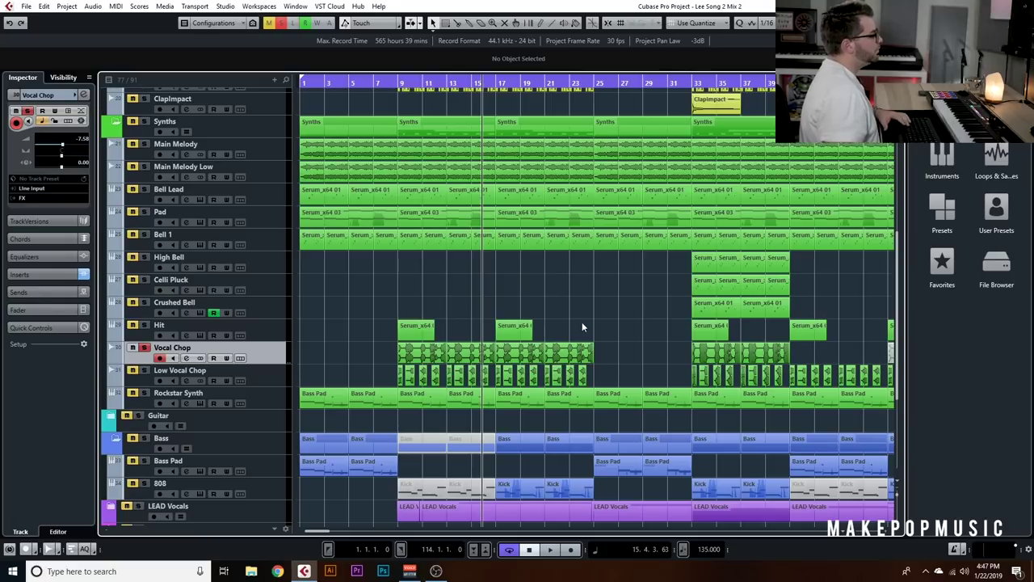
key("space")
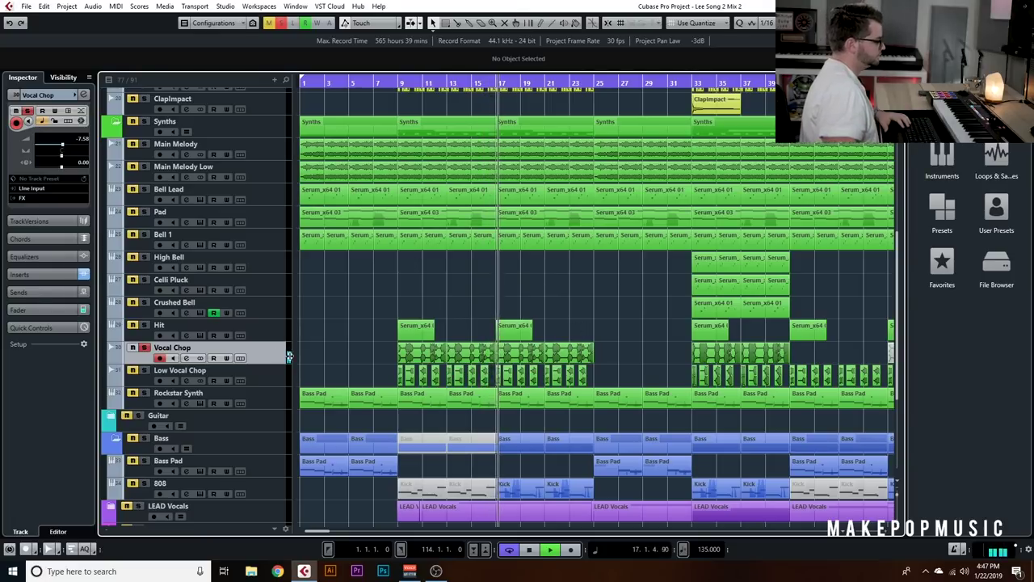
Solo Low Vocal Chop in place of Vocal Chop, open its channel settings and activate all its inserts during playback
left_click(145, 348)
left_click(144, 371)
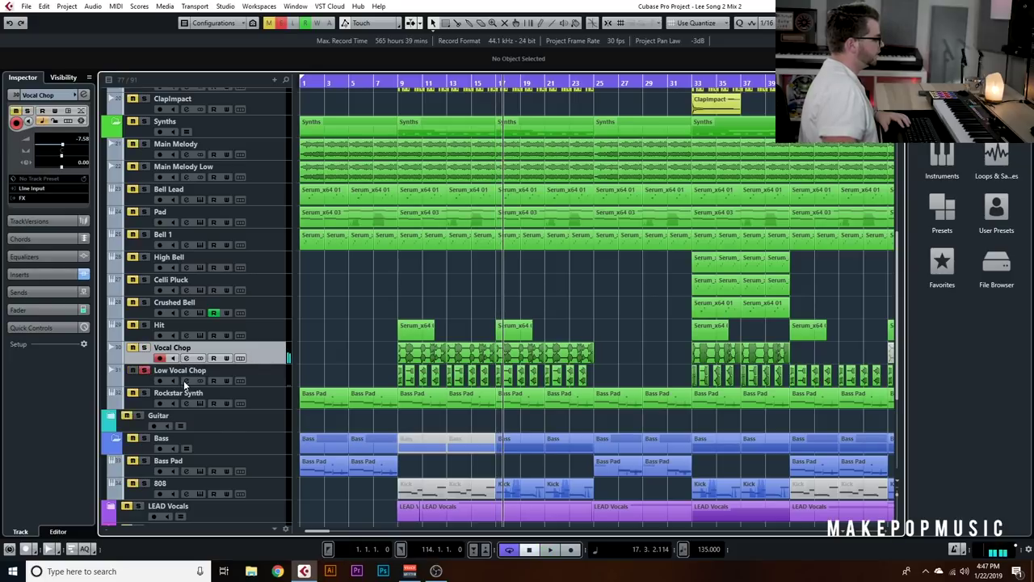
left_click(185, 382)
left_click_drag(287, 171, 745, 73)
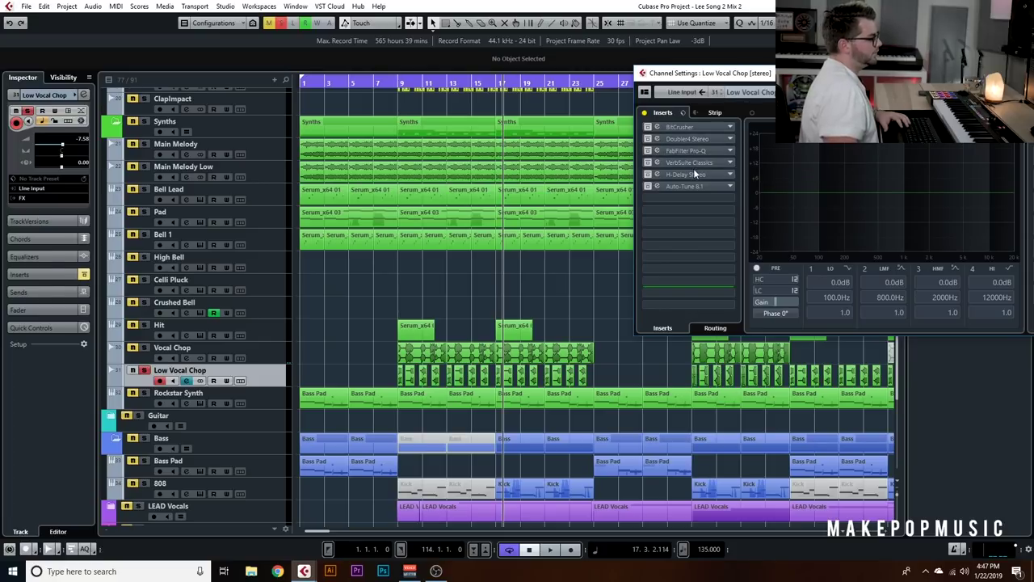
key("space")
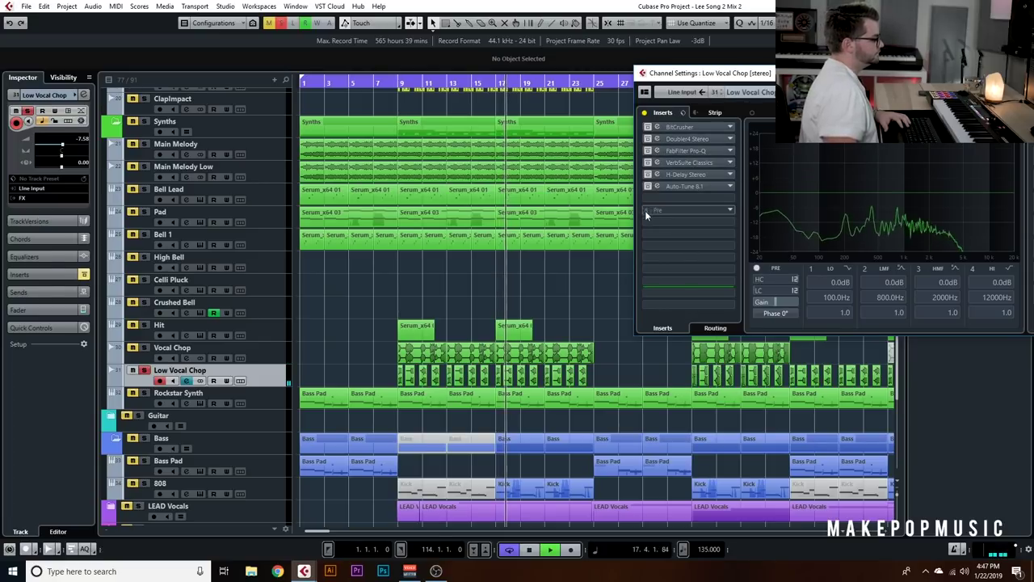
left_click(644, 113)
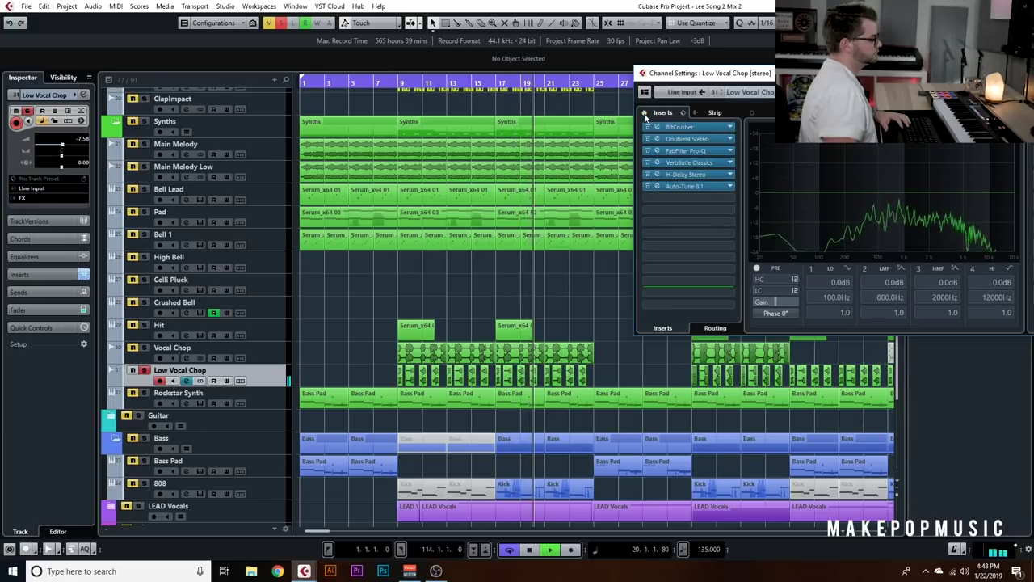
Audition Vocal Chop together with Low Vocal Chop, clear the solos to hear the other tracks and stop playback
left_click(144, 347)
left_click(144, 122)
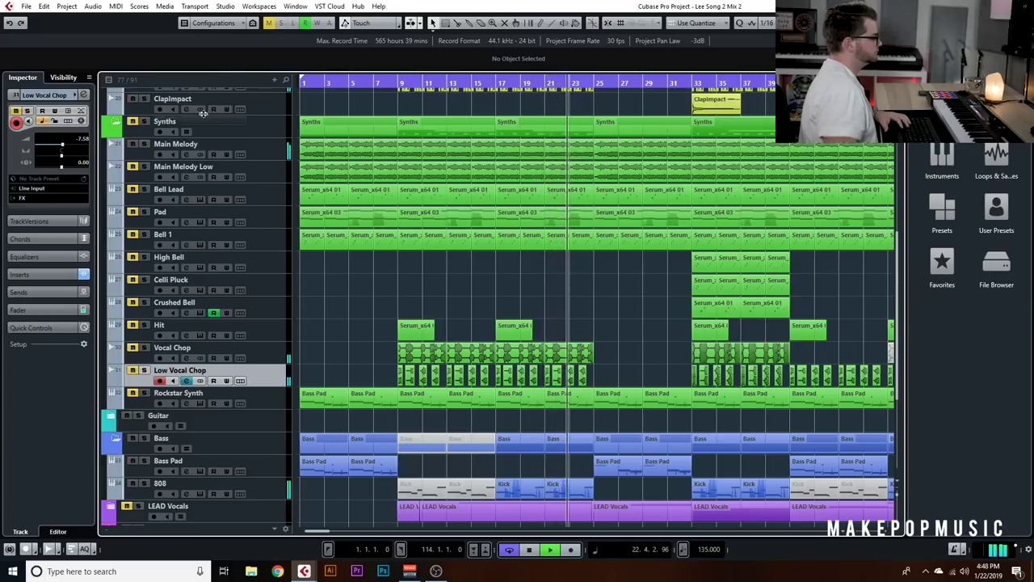
key("space")
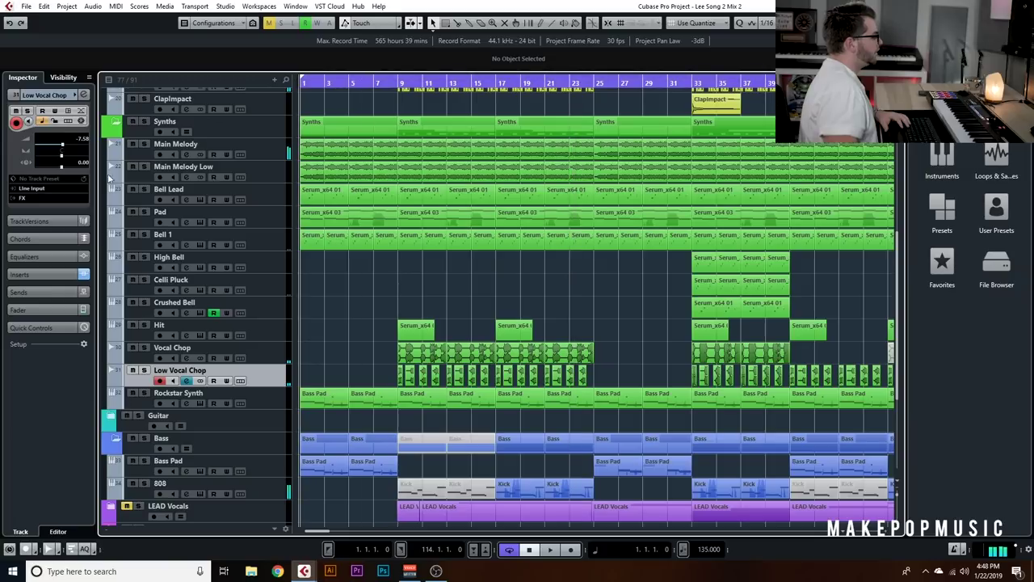
Bypass all inserts on the Main Melody, Main Melody Low and Bell Lead tracks
left_click(267, 148)
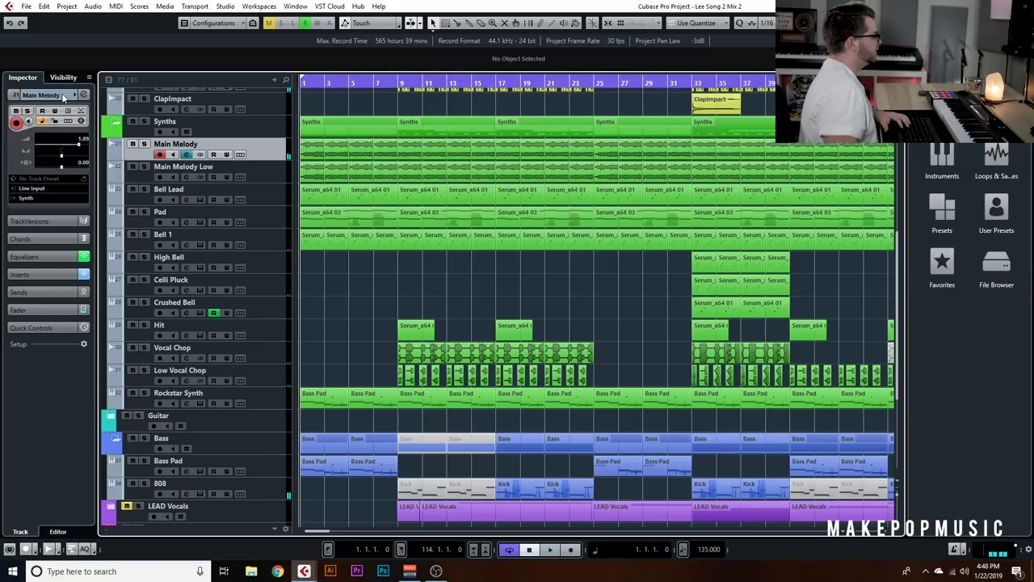
double_click(64, 96)
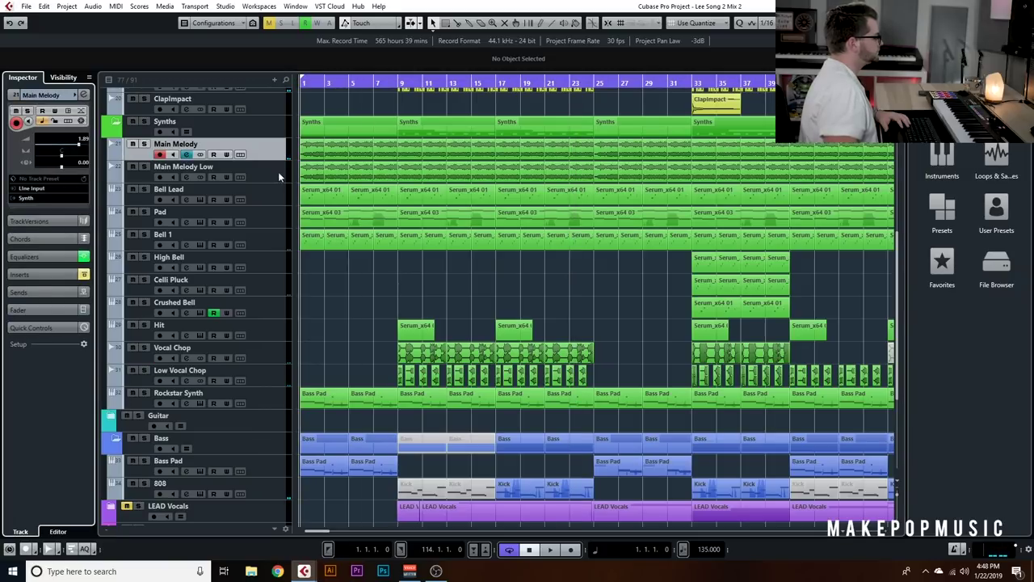
key("Down")
key("Down")
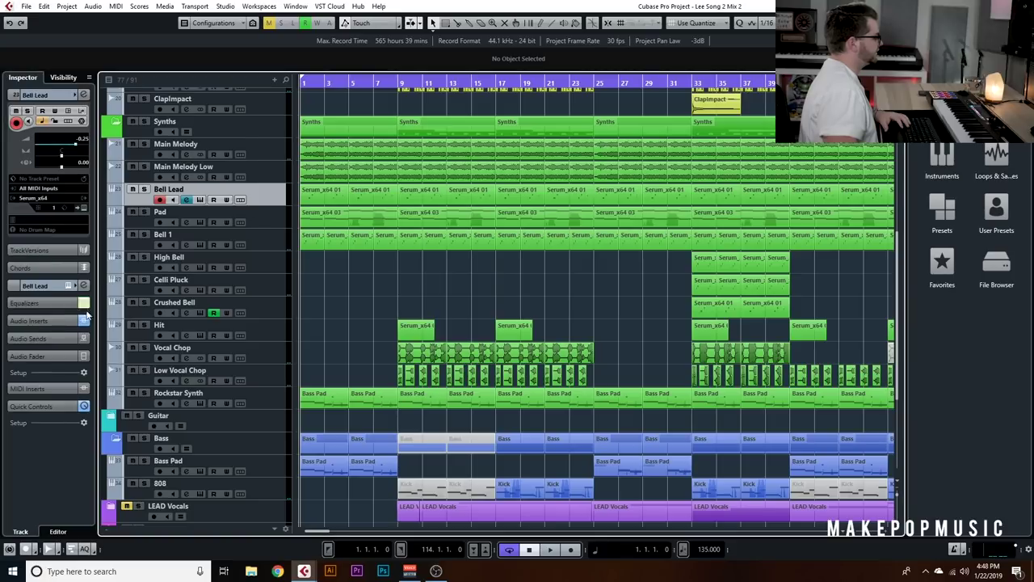
Bypass all inserts on Pad, Bell 1 and Low Vocal Chop, and select the Rockstar Synth track
left_click(252, 215)
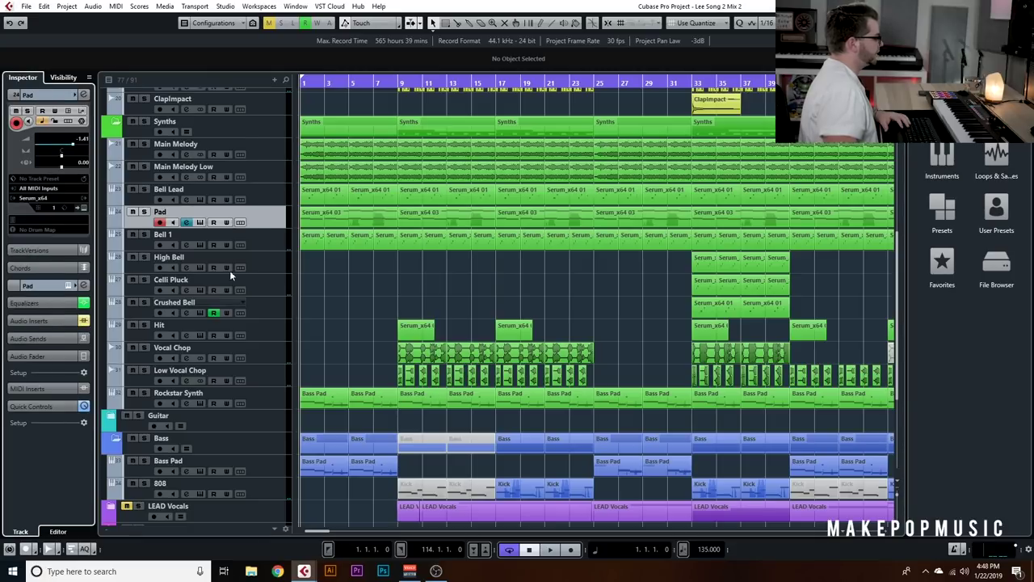
left_click(246, 231)
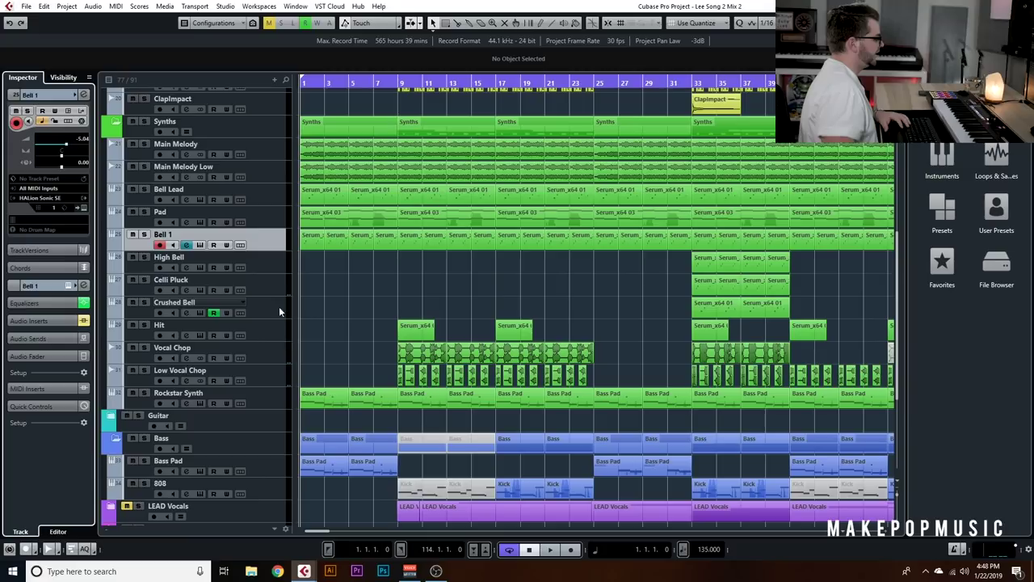
left_click(275, 374)
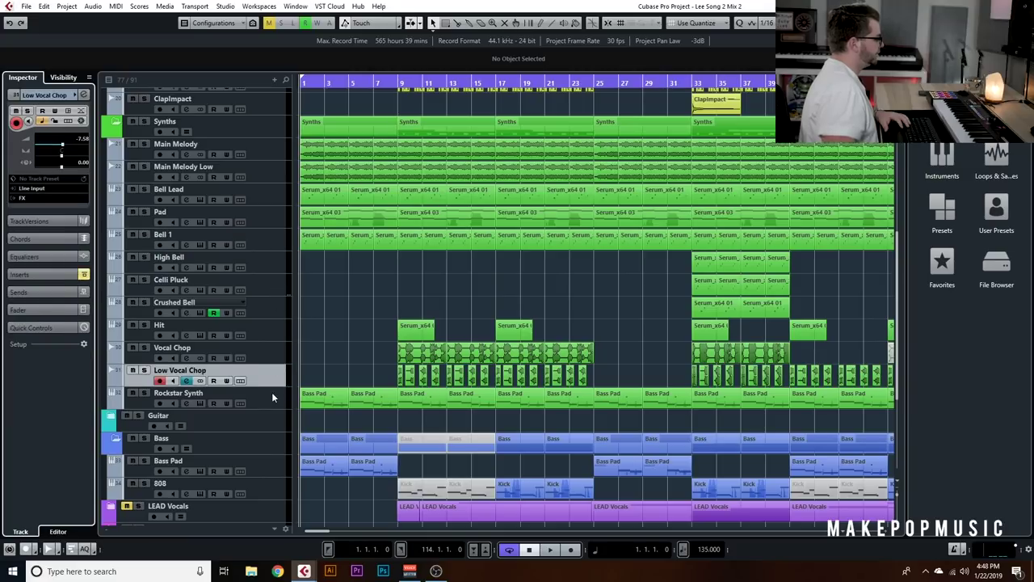
left_click(272, 394)
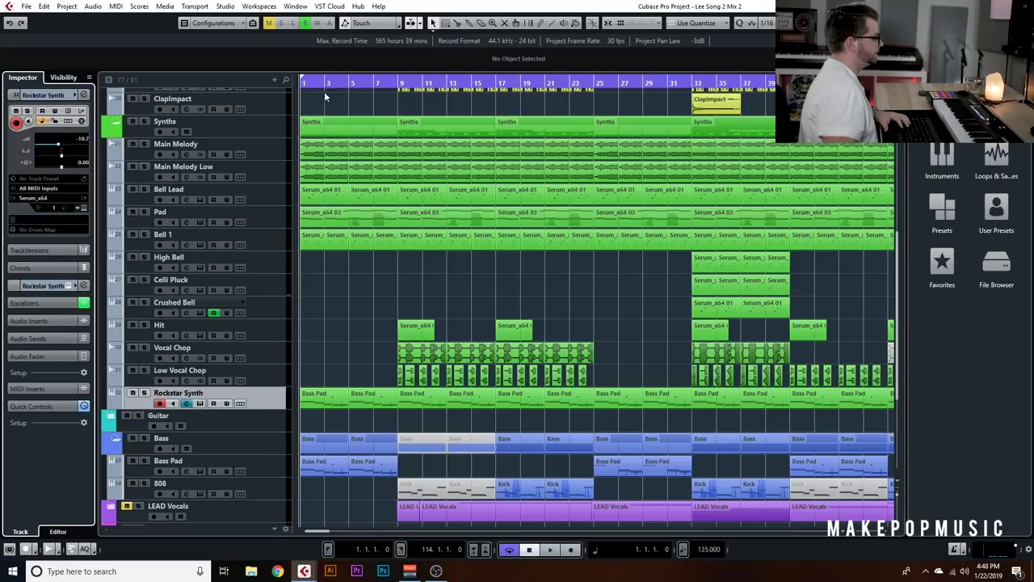
Play the mix with the synth inserts bypassed and leave only Kickstart active on Main Melody Low
key("space")
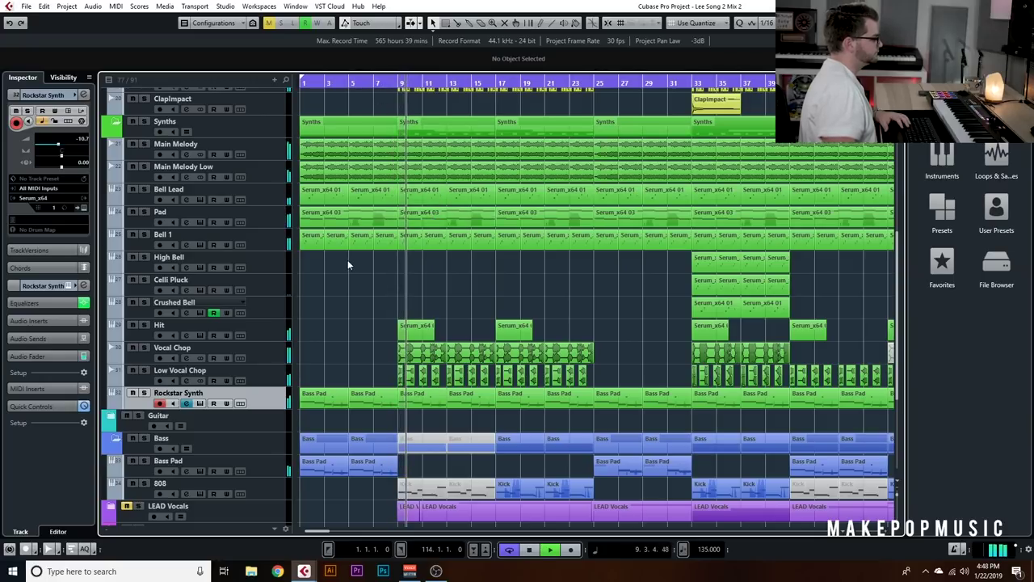
left_click(243, 156)
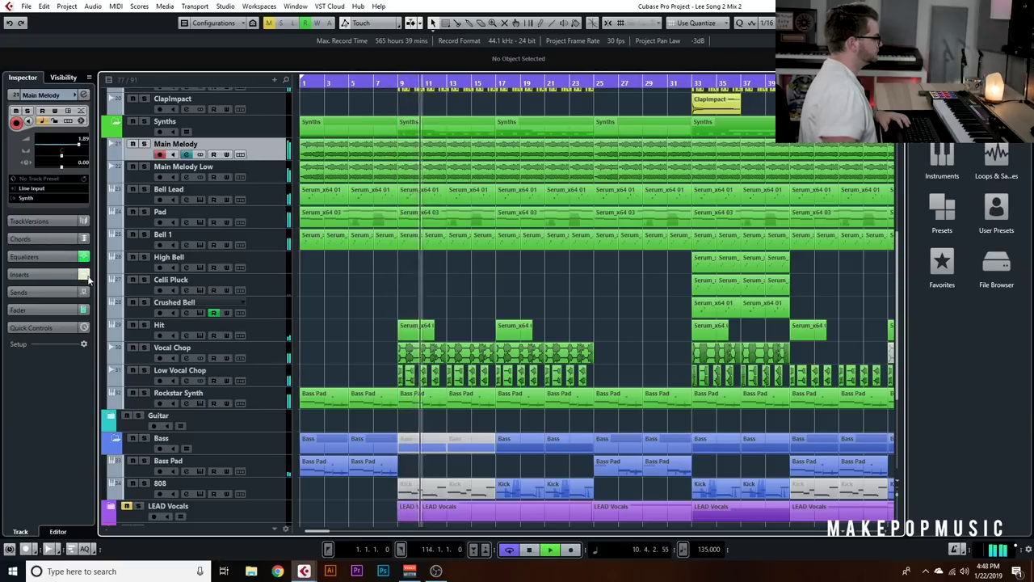
key("Down")
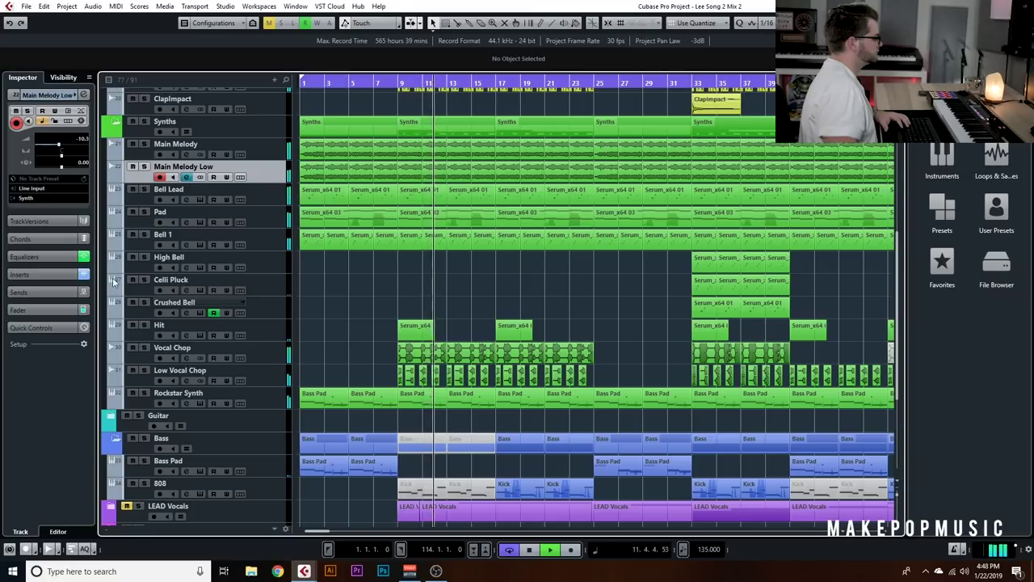
left_click(186, 177)
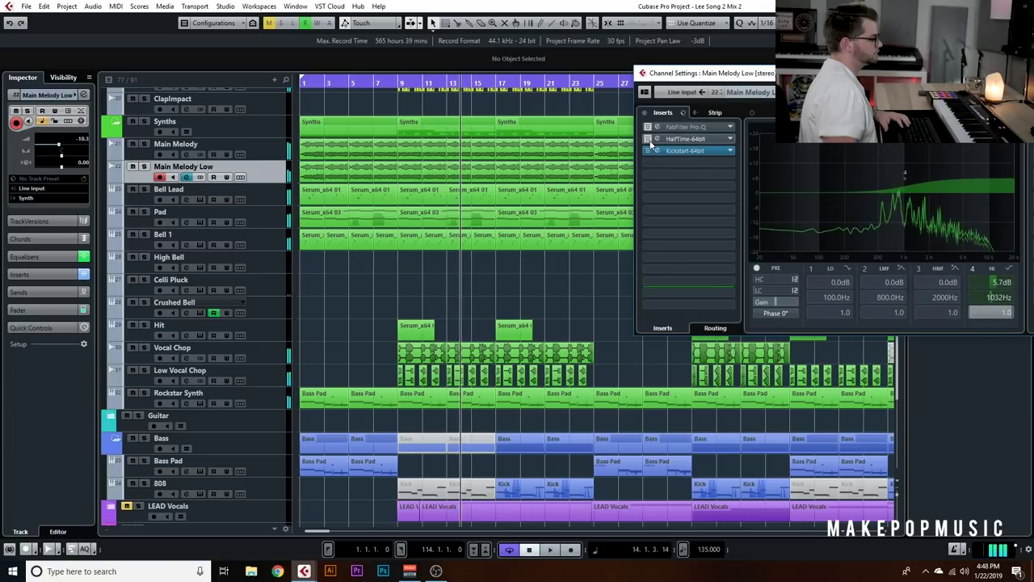
left_click(255, 159)
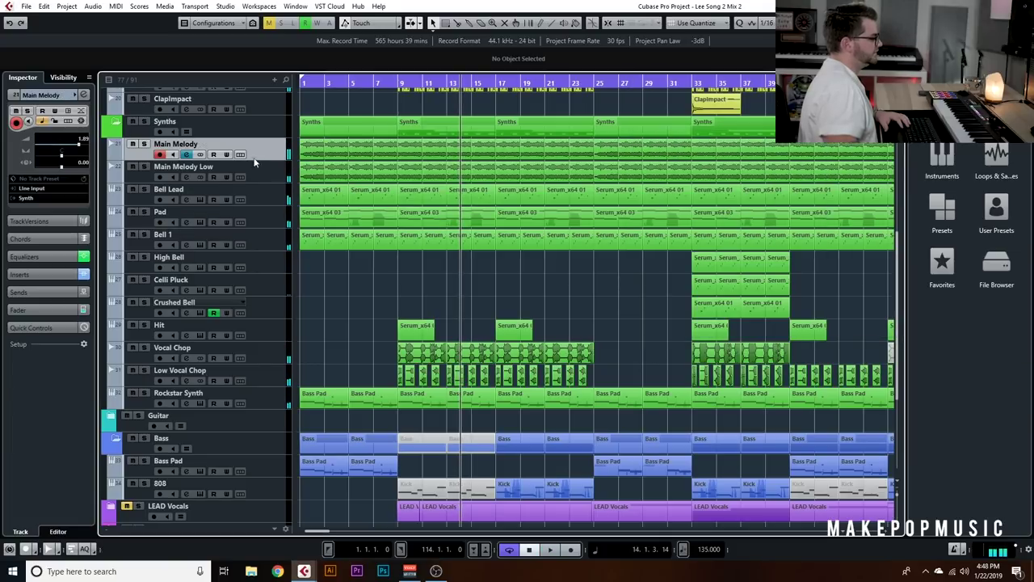
left_click(186, 156)
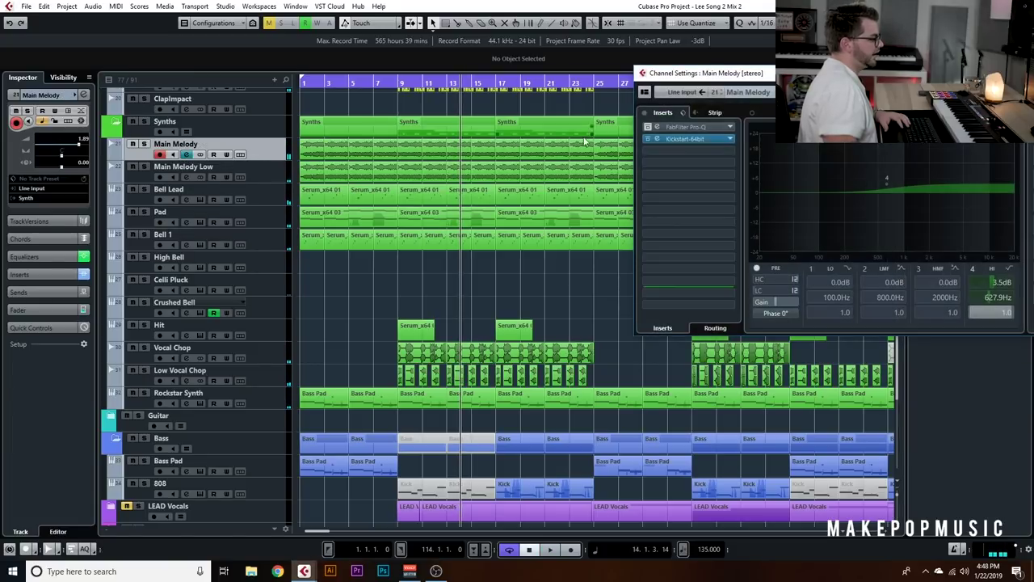
left_click(660, 128)
left_click(225, 204)
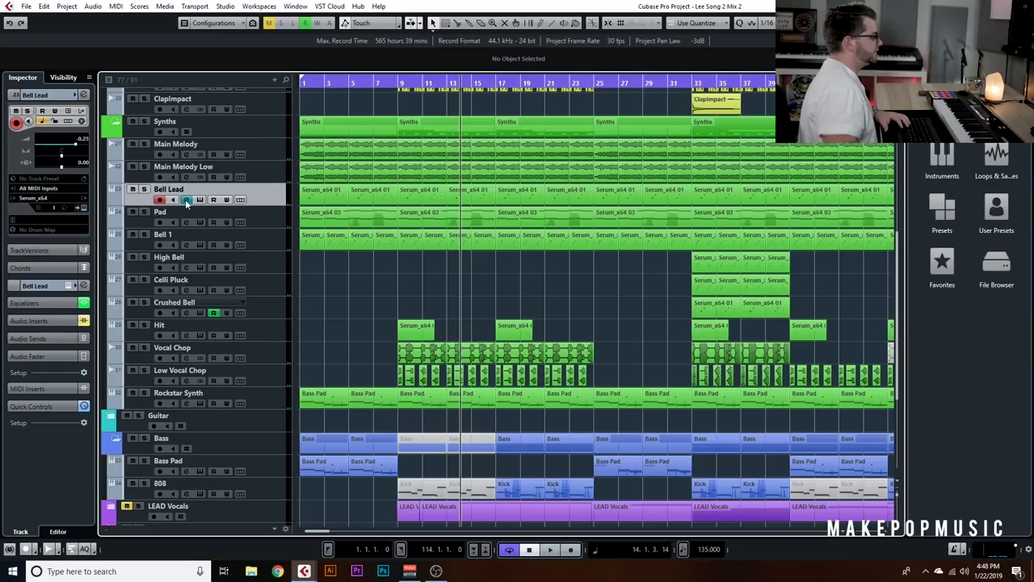
Check the inserts in the channel settings of the Bell Lead and Pad tracks
left_click(658, 126)
key("Escape")
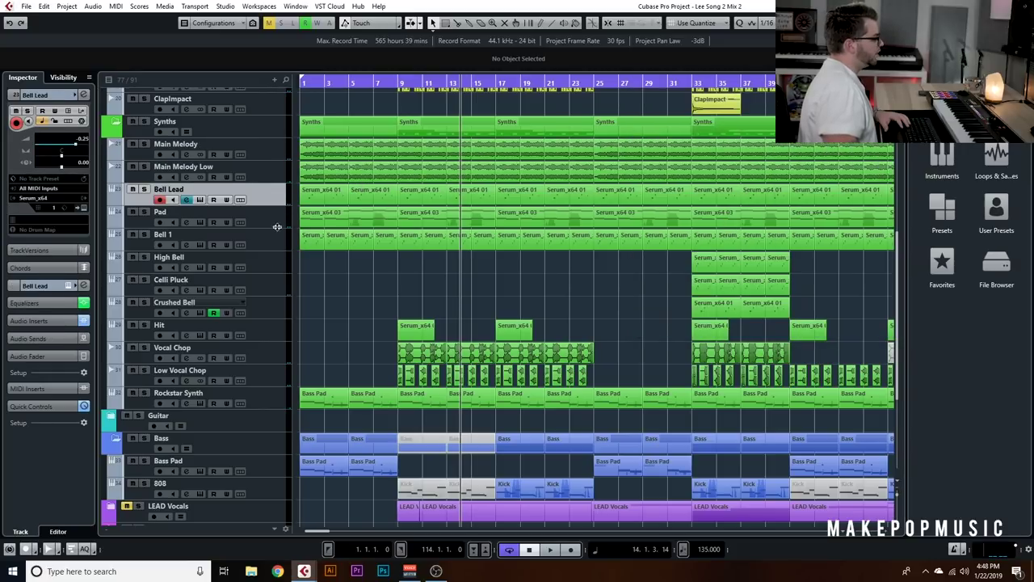
left_click(186, 222)
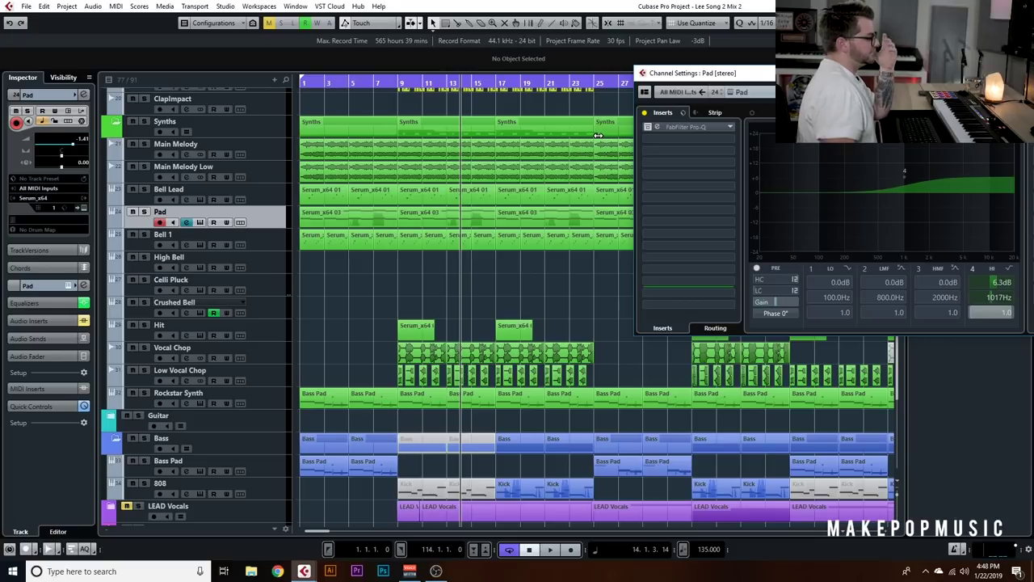
Reactivate all of Bell 1's inserts, from CamelCrusher through VerbSuite Classics, and close its channel settings
left_click(158, 245)
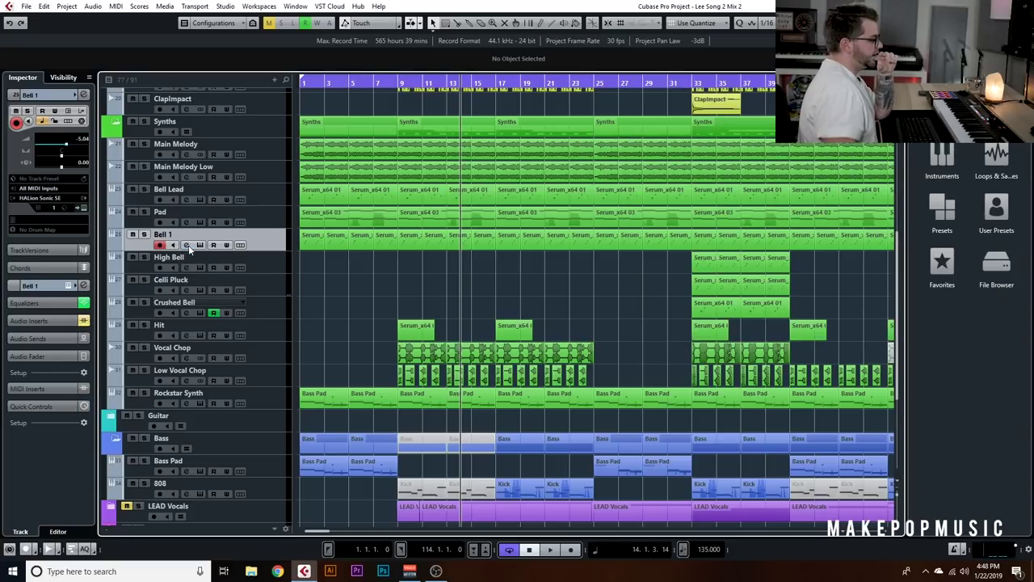
left_click(186, 245)
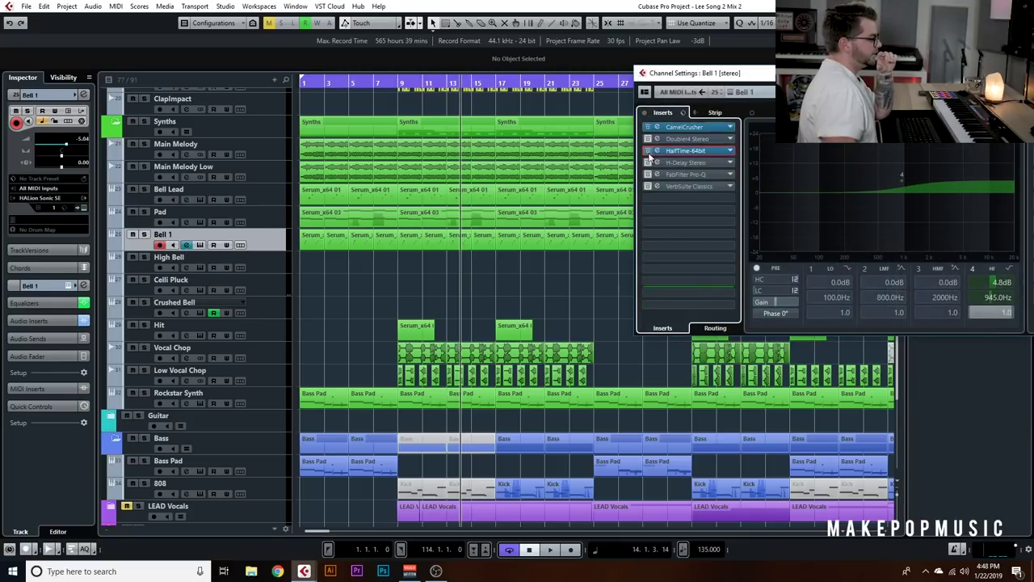
left_click(647, 138)
left_click(647, 163)
left_click(648, 174)
left_click(648, 186)
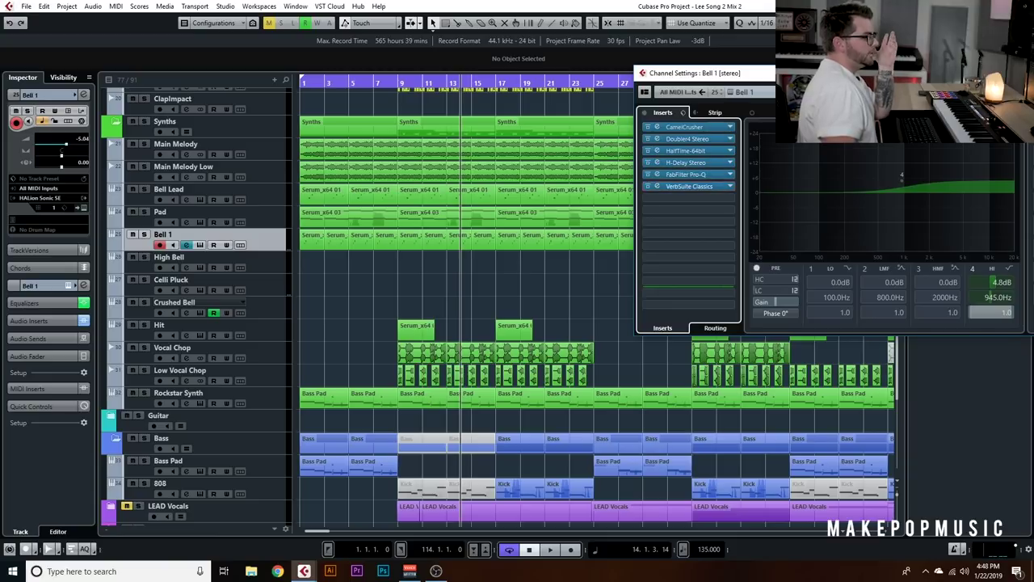
left_click_drag(913, 74, 616, 115)
left_click(891, 113)
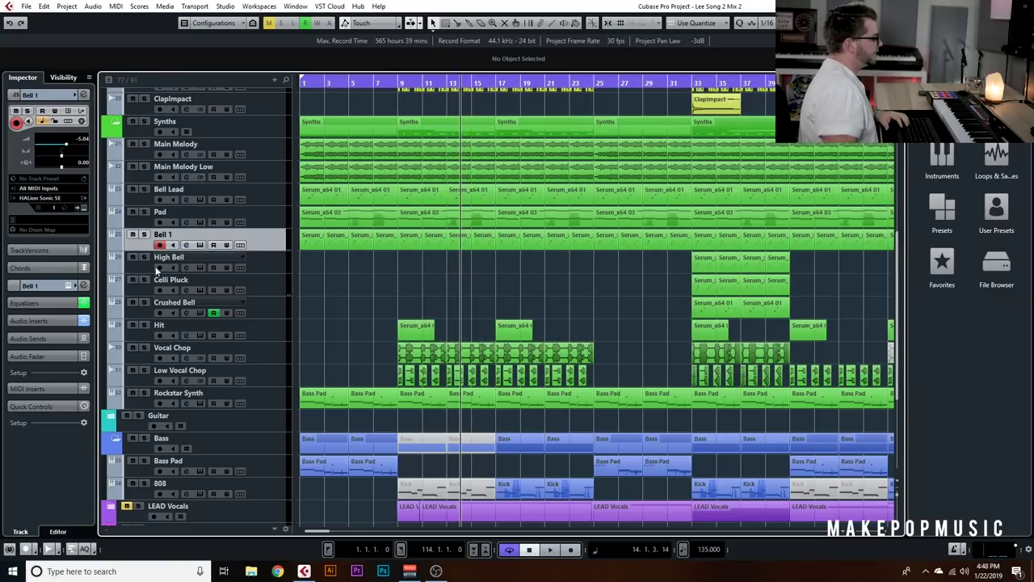
Reactivate all of Vocal Chop's inserts: BitCrusher, Doubler4 Stereo, FabFilter Pro-Q, VerbSuite Classics, H-Delay Stereo and Auto-Tune 8.1
left_click(171, 364)
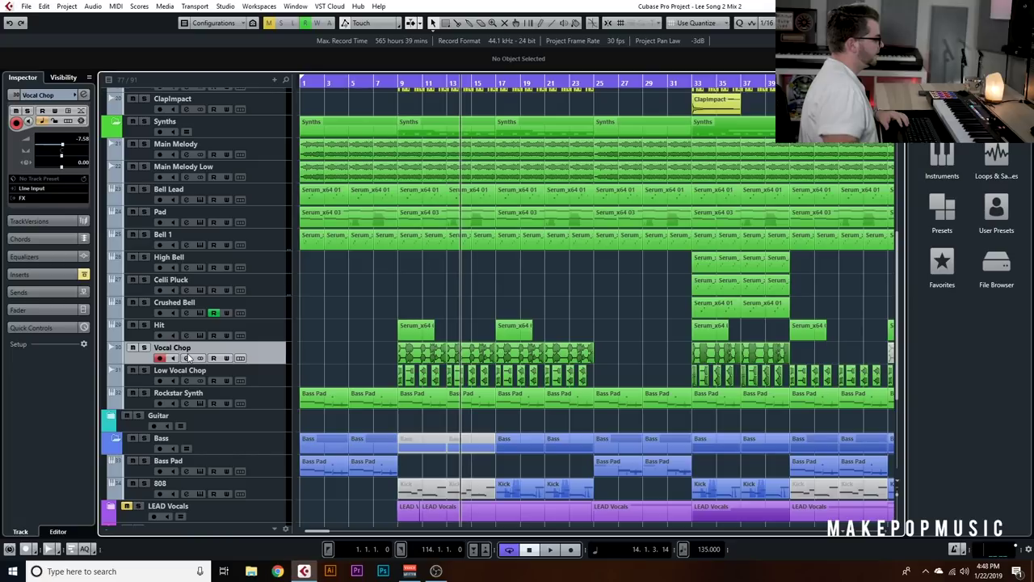
left_click(187, 358)
left_click(350, 168)
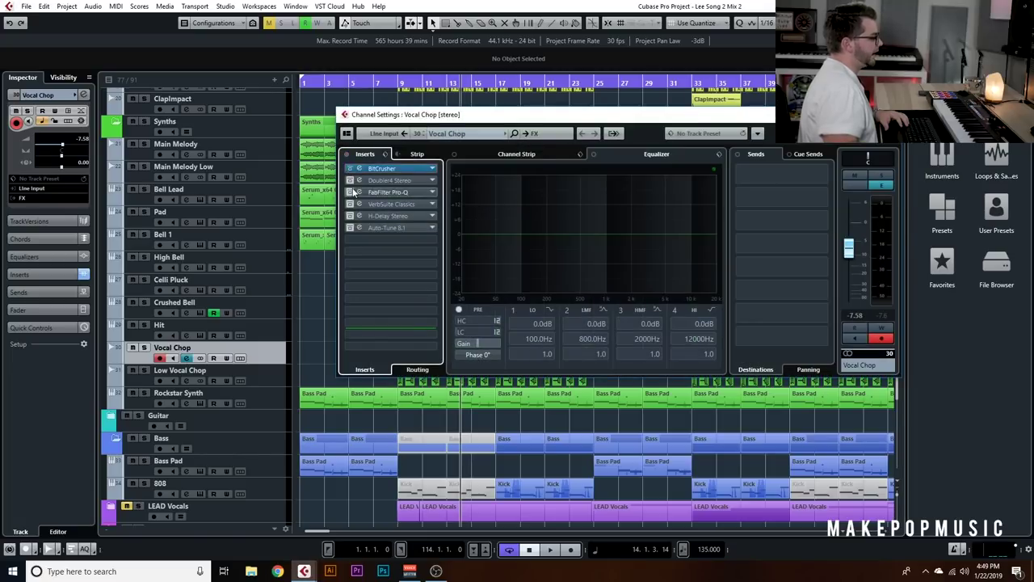
left_click(350, 181)
left_click(350, 193)
left_click(350, 204)
left_click(350, 216)
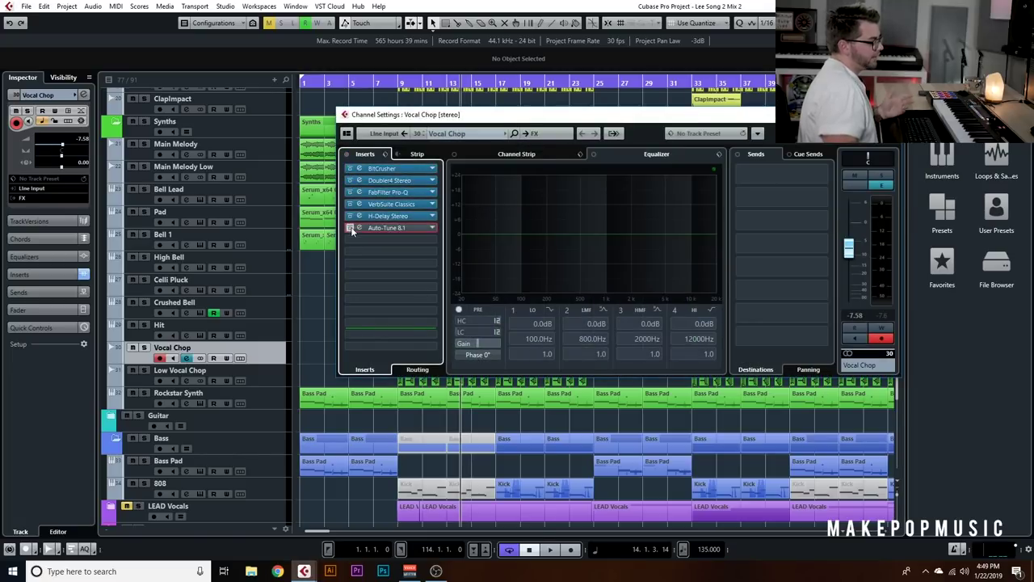
left_click(350, 228)
key("Escape")
Reactivate Low Vocal Chop's inserts from BitCrusher through H-Delay Stereo and close its channel settings
left_click(147, 382)
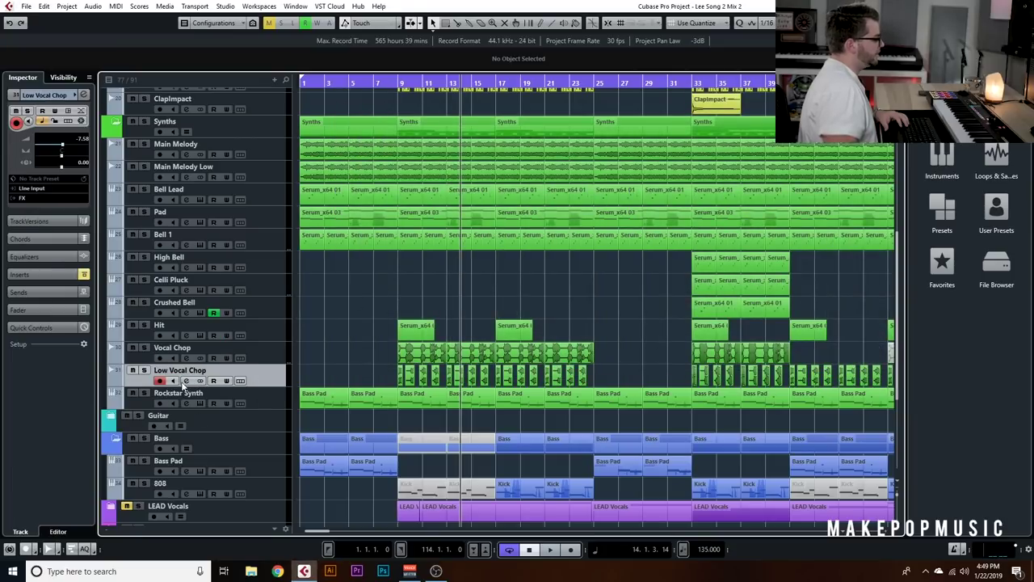
left_click(186, 381)
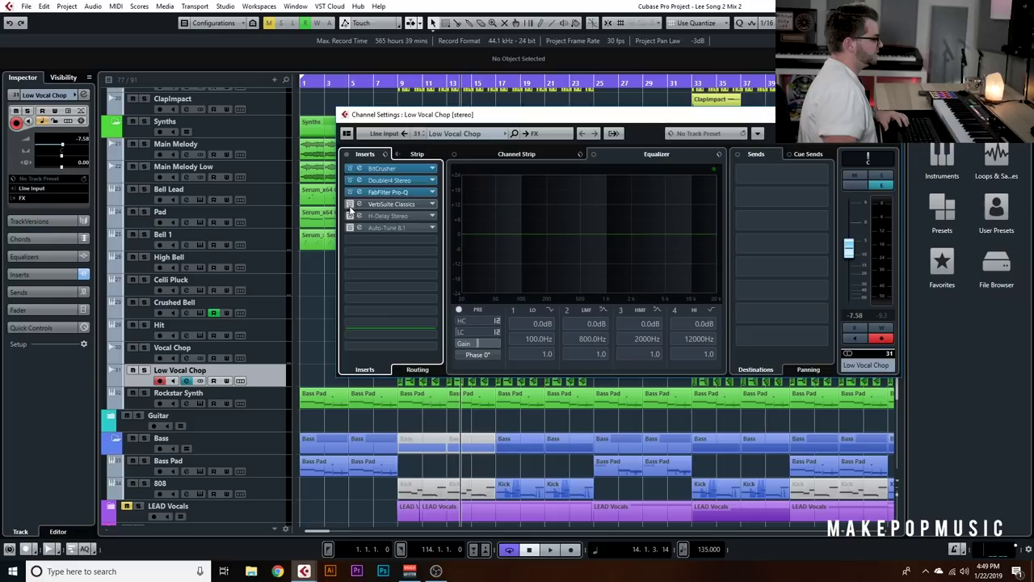
left_click(350, 204)
left_click(349, 216)
left_click(887, 114)
Play the mix from bar 33, solo High Bell and inspect the sound loaded in its HALion Sonic SE instrument
left_click(684, 84)
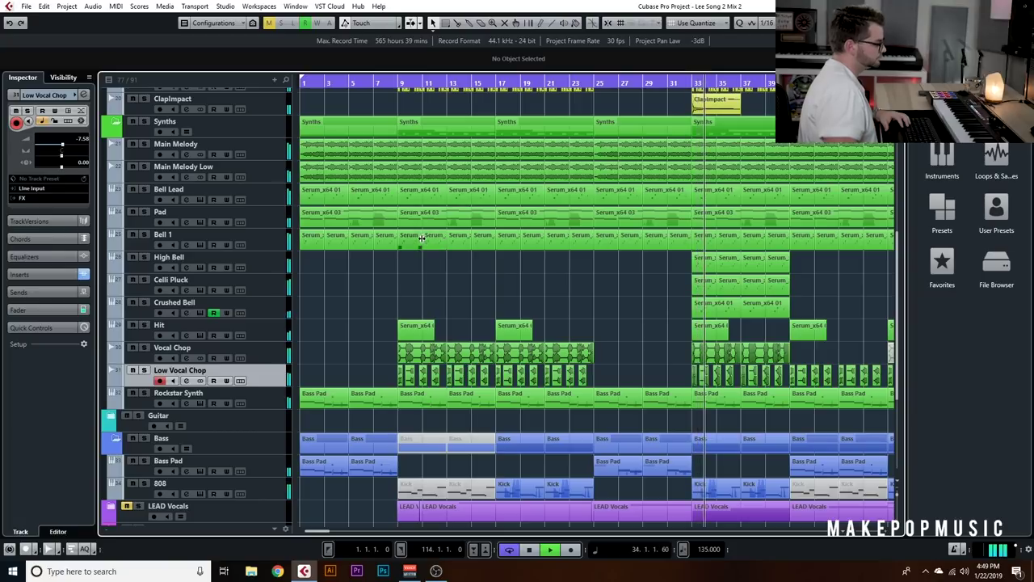
left_click(147, 256)
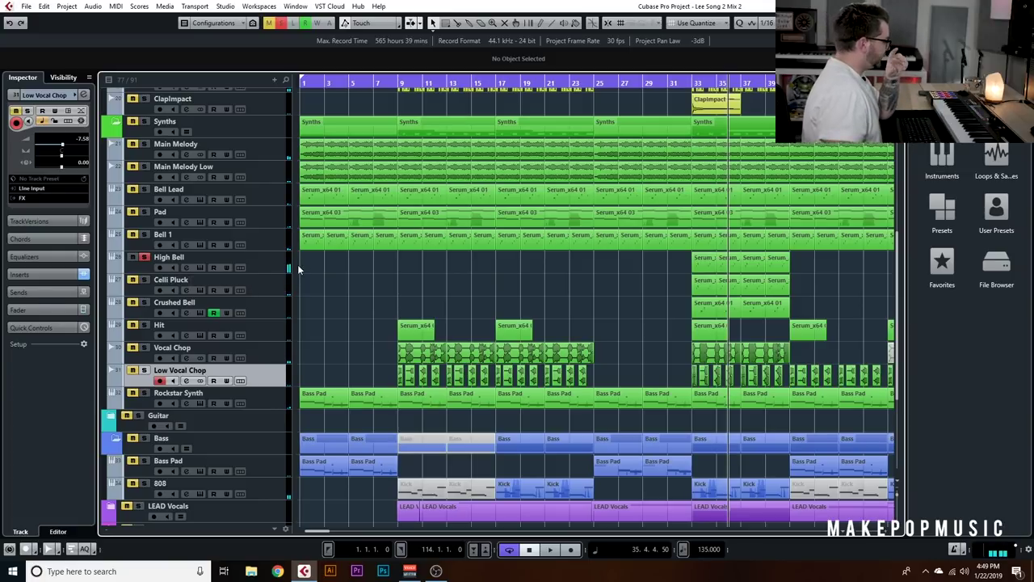
left_click(267, 259)
left_click(199, 268)
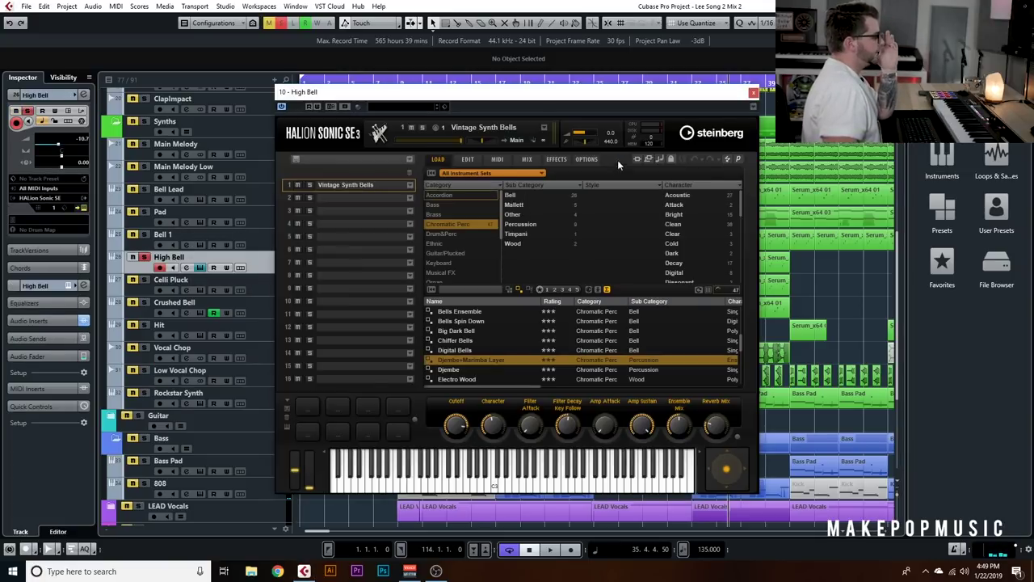
left_click(753, 93)
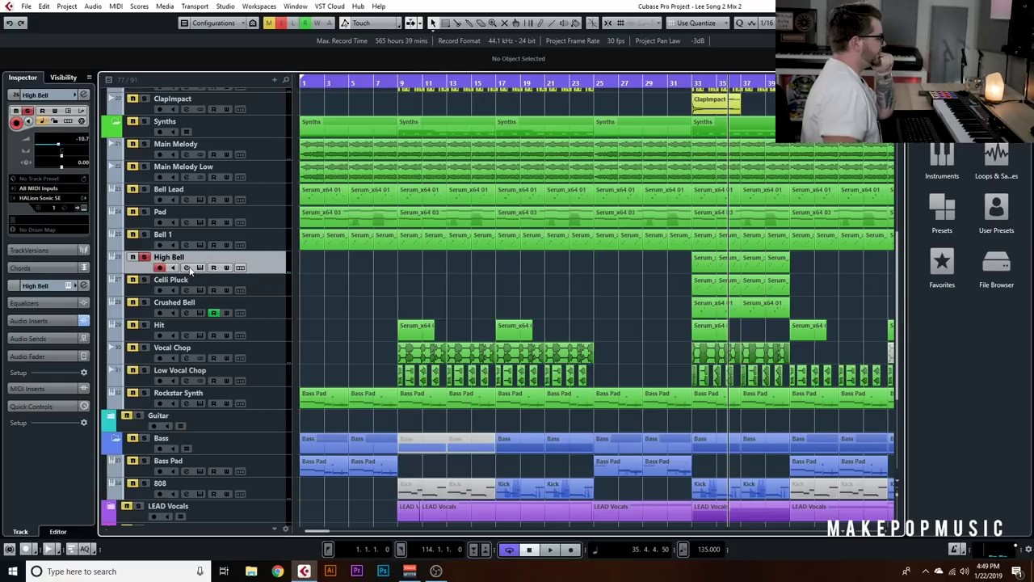
Reactivate all inserts on the soloed High Bell track at once and play it back with the effects
left_click(186, 268)
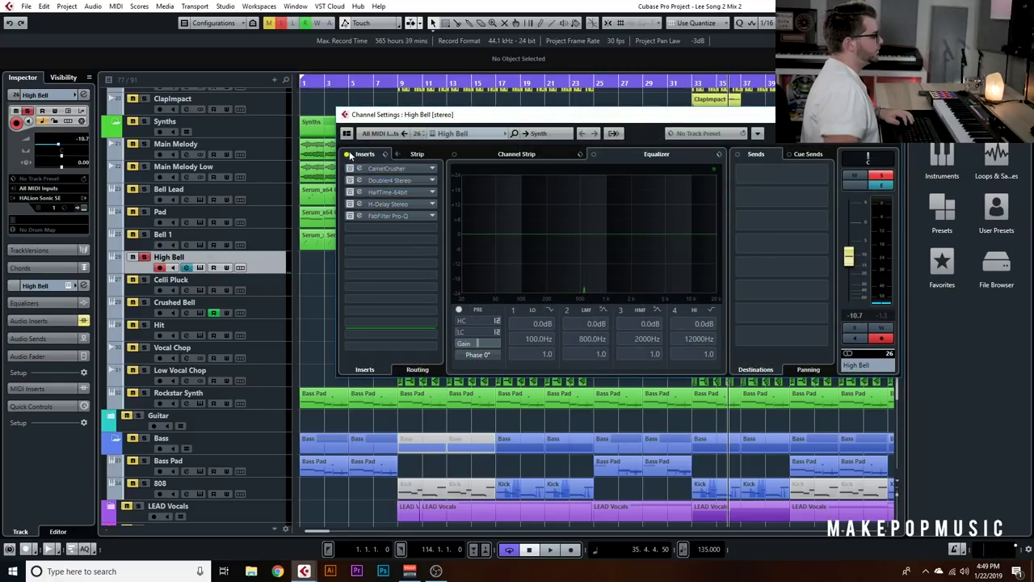
left_click_drag(406, 114, 450, 305)
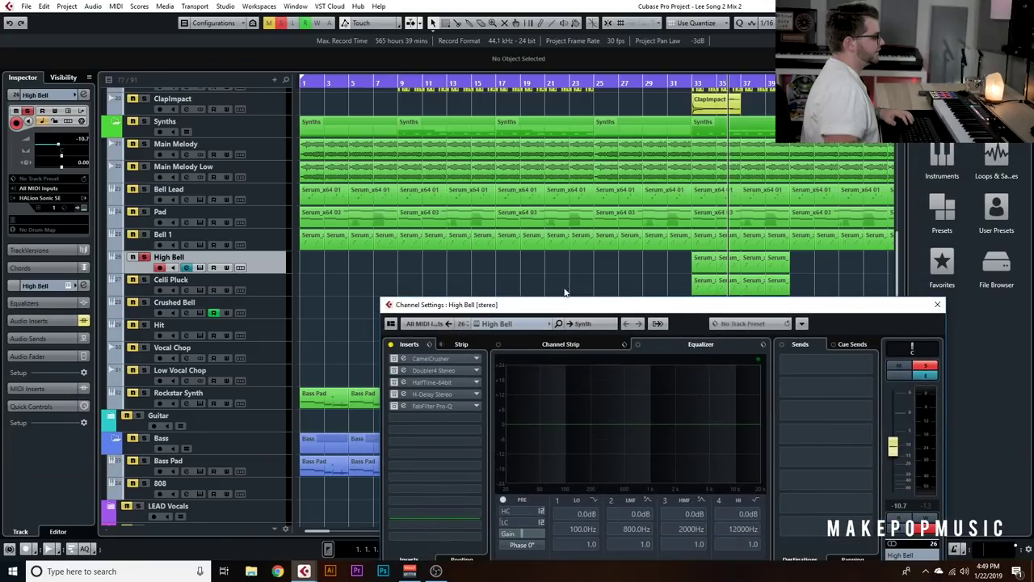
left_click(392, 345)
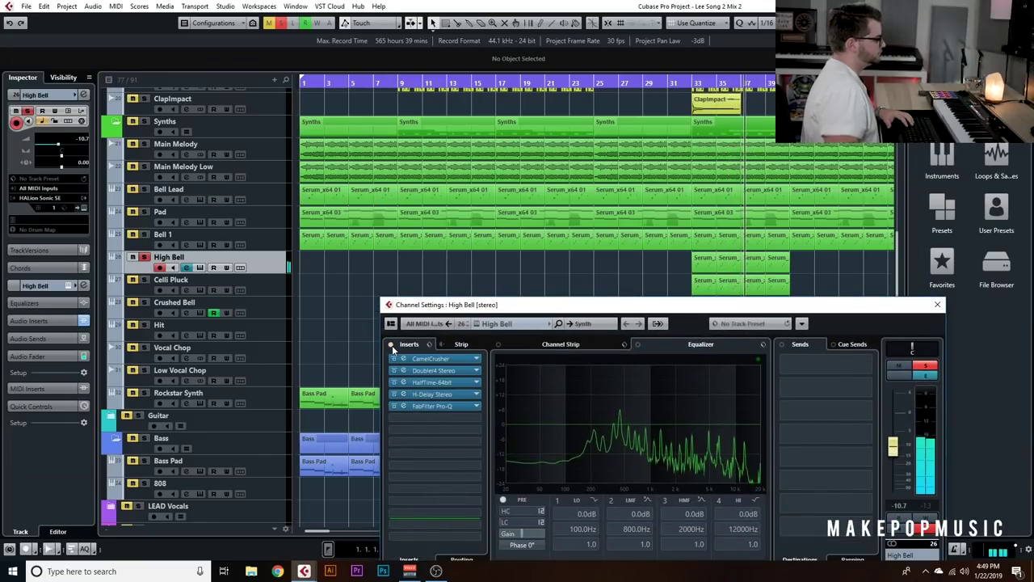
key("e")
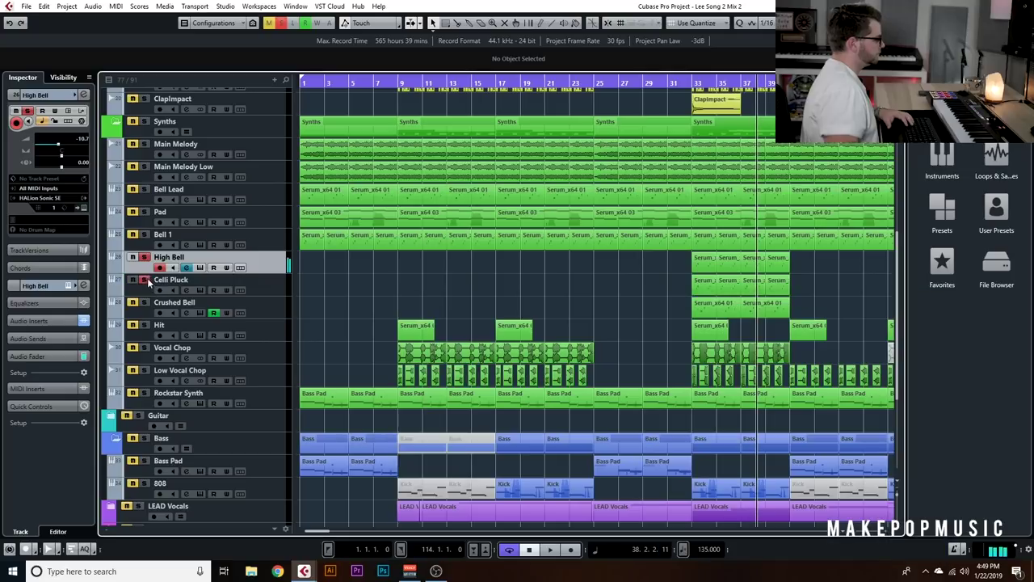
Play the soloed Celli Pluck from bar 33 with all its inserts bypassed, and compare it with the inserts reactivated
left_click(236, 296)
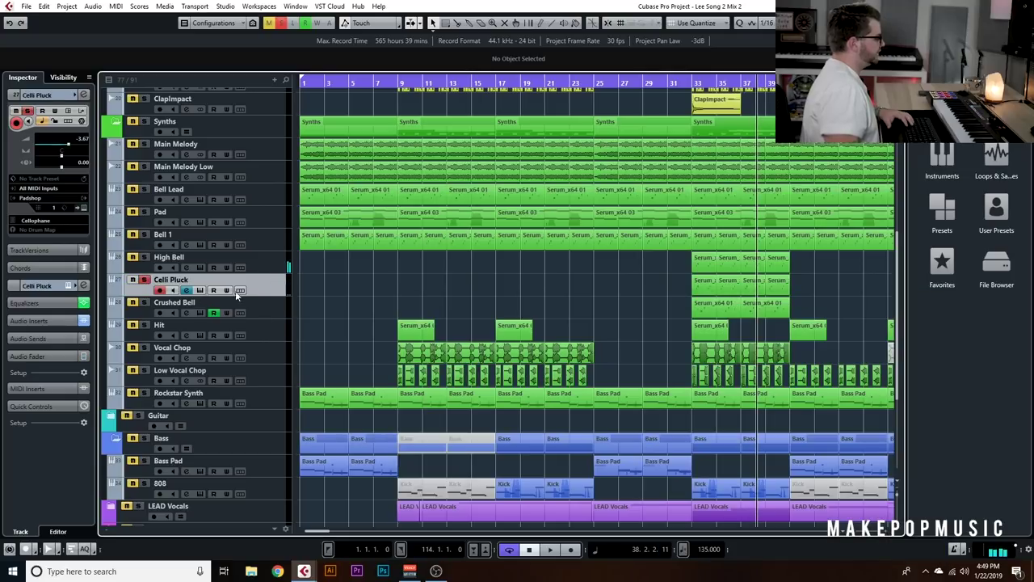
left_click(186, 291)
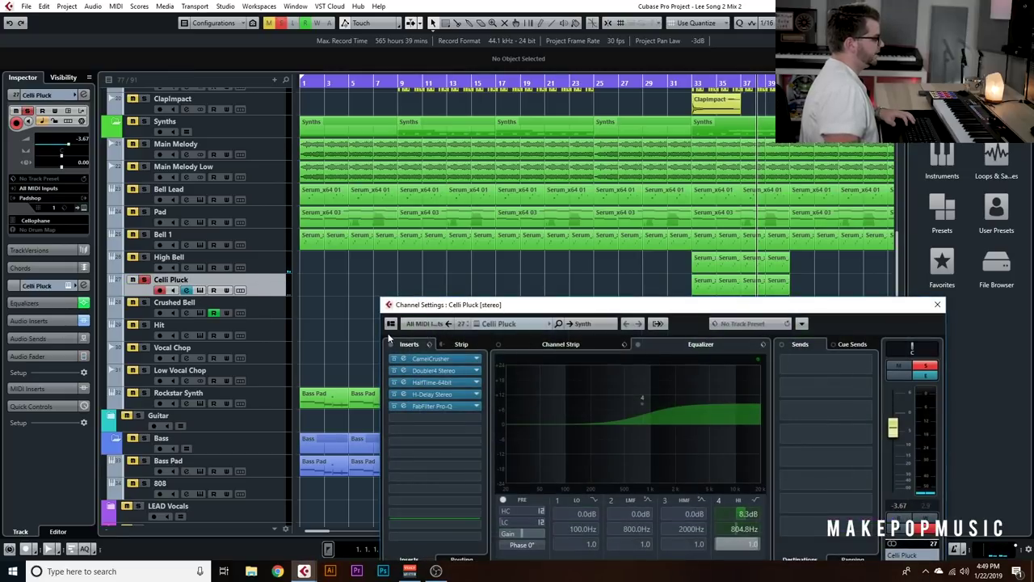
left_click(694, 84)
key("space")
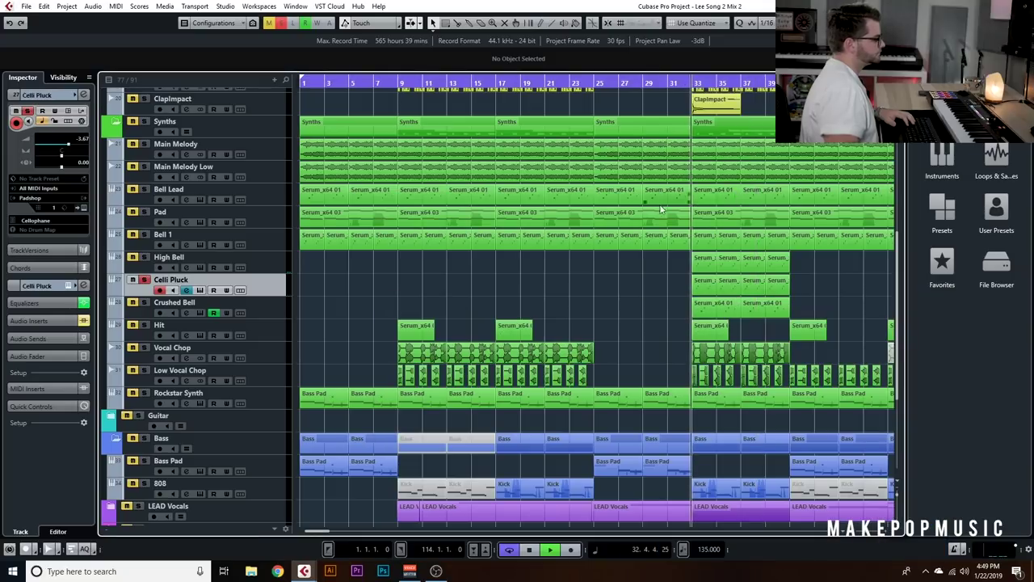
left_click(187, 291)
left_click(186, 290)
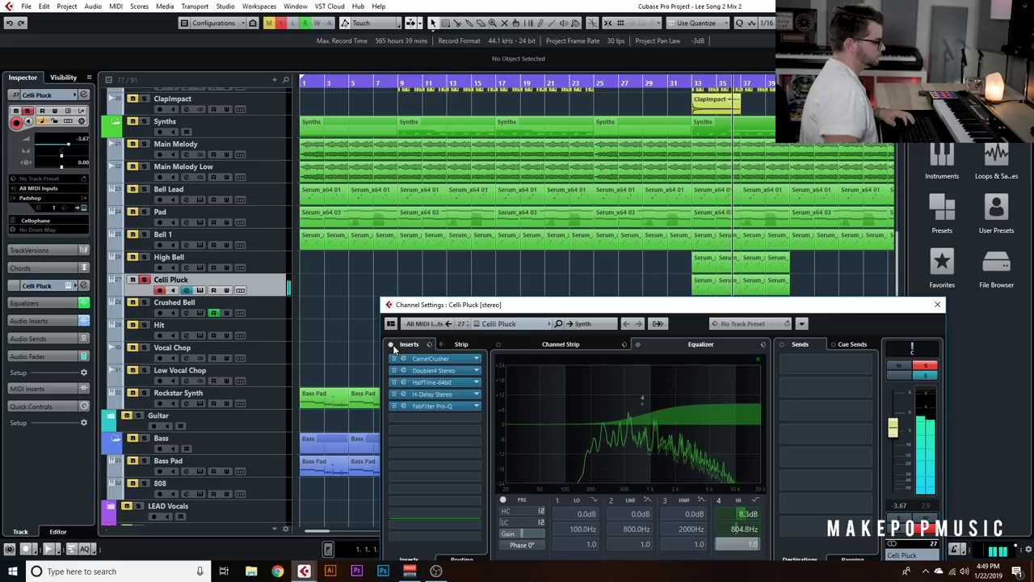
left_click(938, 305)
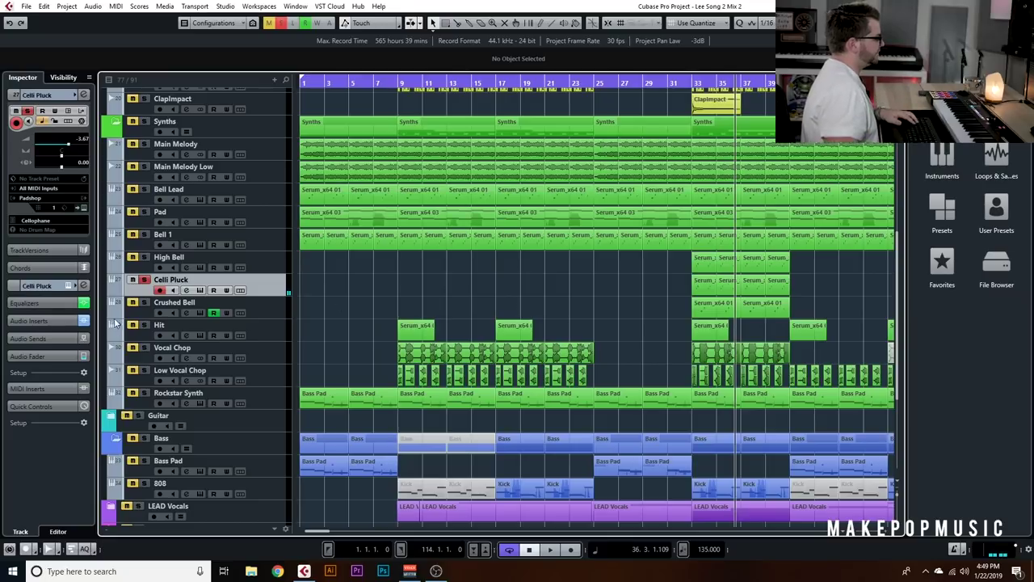
Solo the Crushed Bell track and play it from bar 33 with all its inserts bypassed
left_click(142, 303)
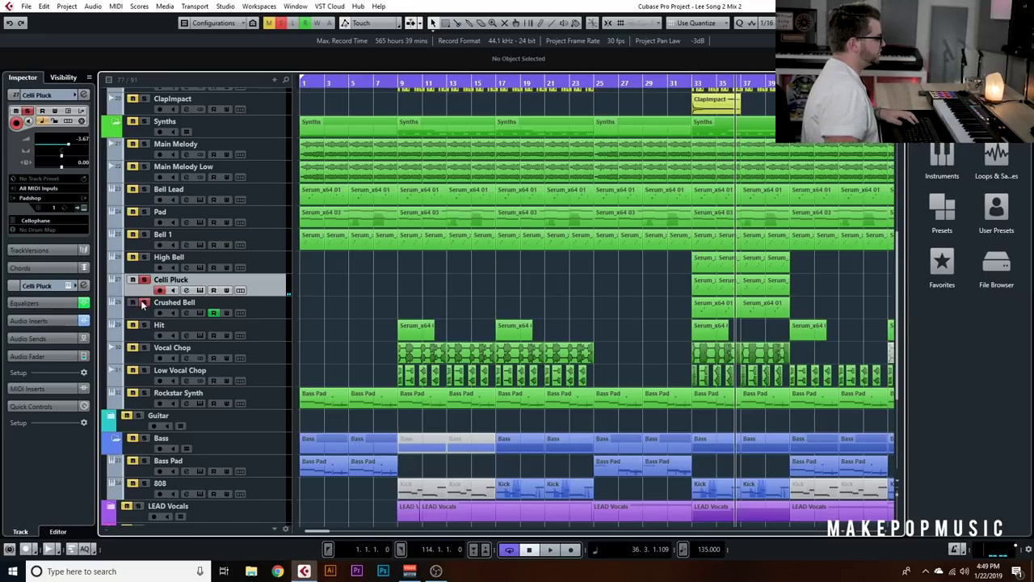
left_click(187, 314)
left_click(391, 344)
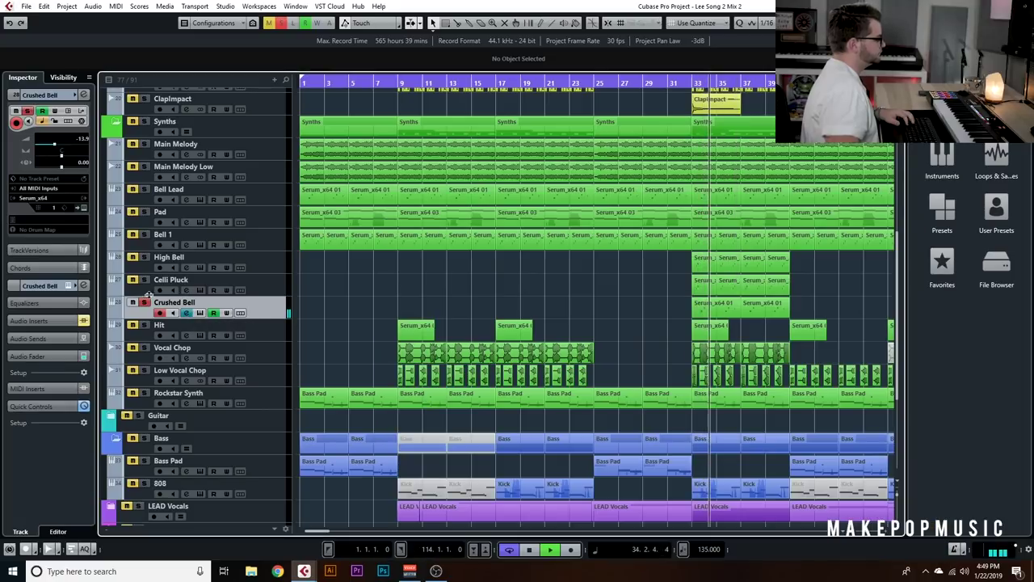
Add Celli Pluck, High Bell and Bell 1 to the soloed tracks during playback
left_click(144, 280)
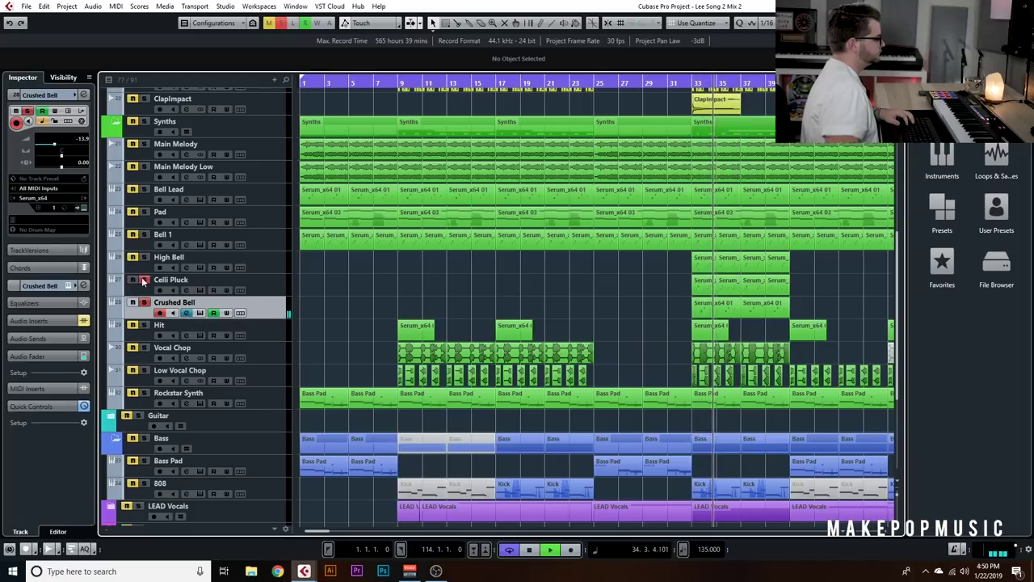
left_click(144, 257)
left_click(144, 234)
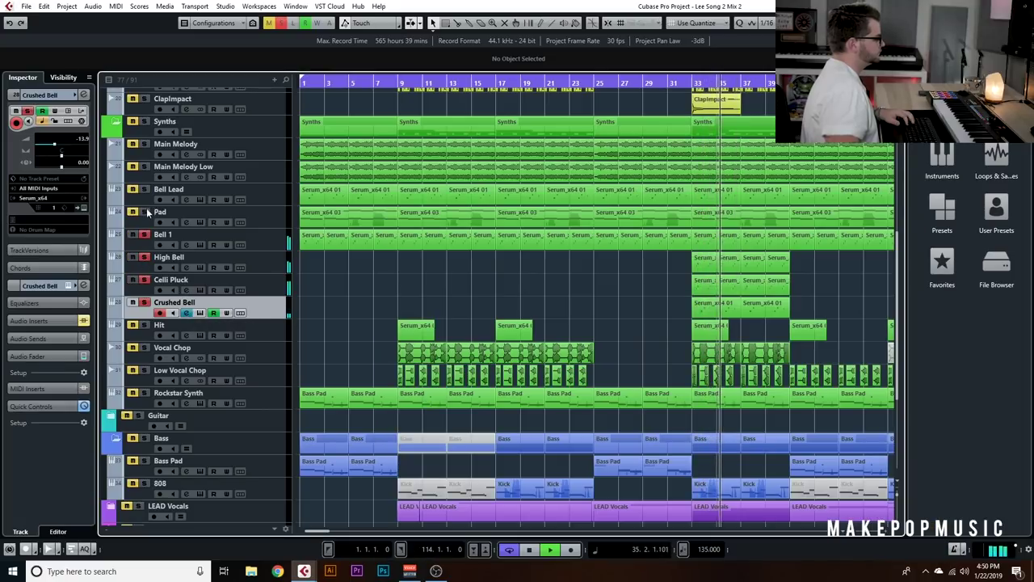
Reactivate all of Crushed Bell's inserts: both FabFilter Pro-Q instances, CamelCrusher, BitCrusher and VerbSuite Classics
left_click(187, 313)
left_click(186, 314)
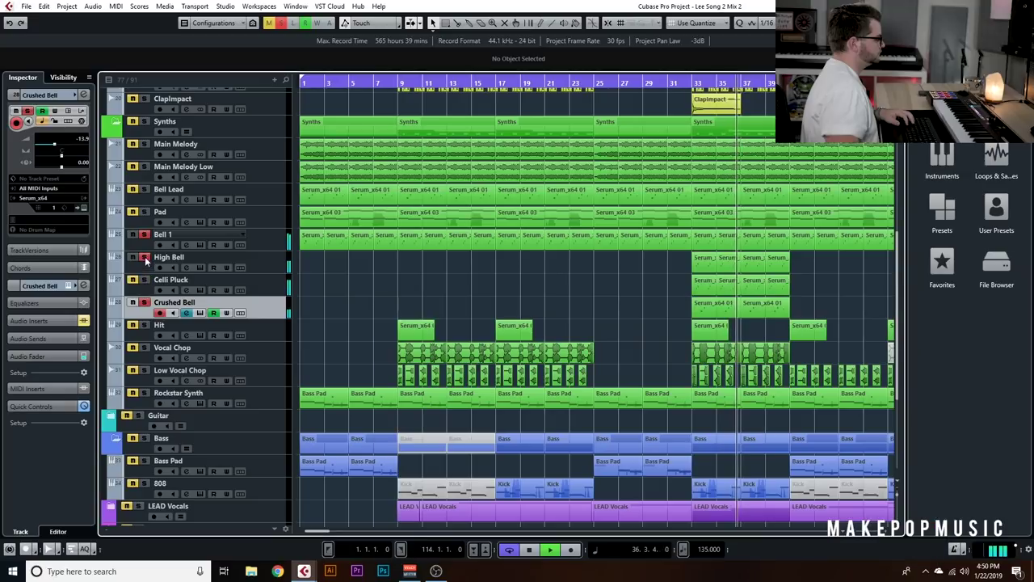
left_click(187, 314)
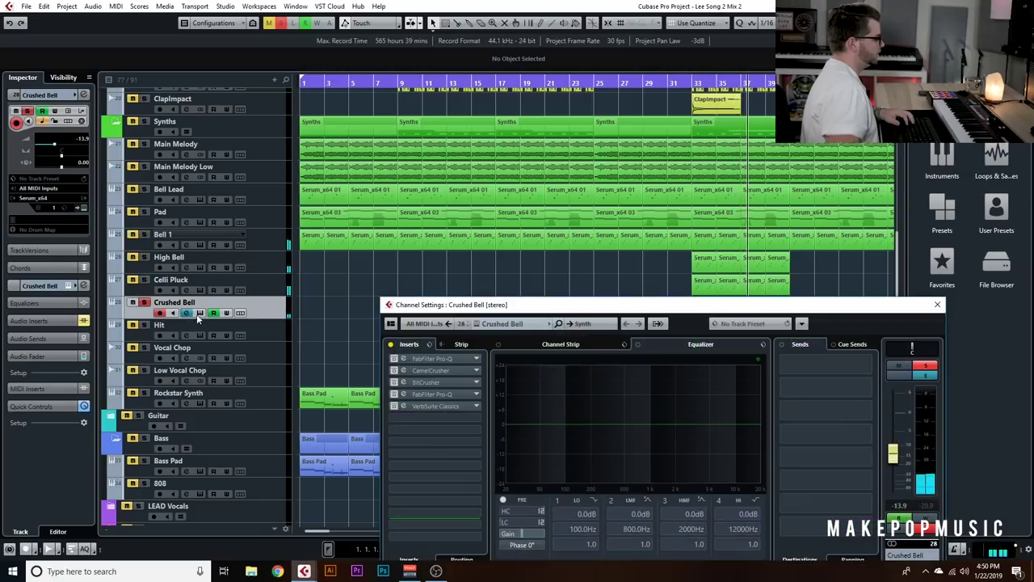
left_click(394, 358)
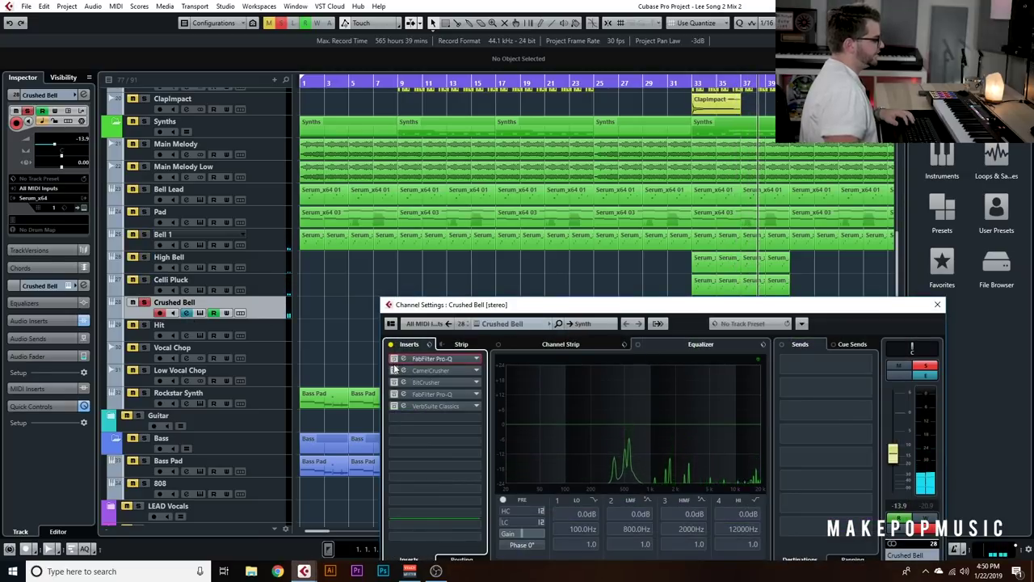
left_click(393, 370)
left_click(393, 382)
left_click(393, 405)
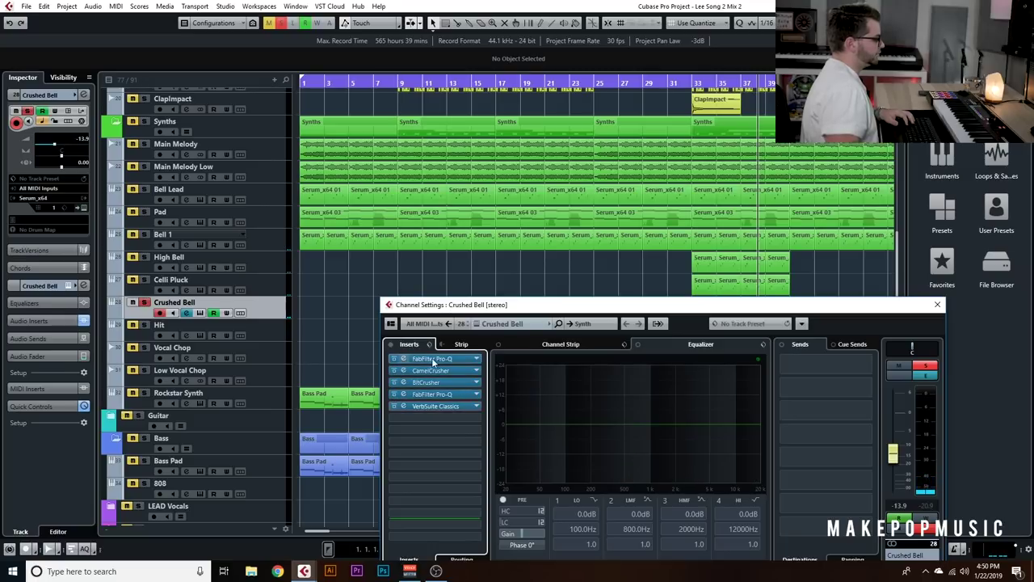
View the settings of Crushed Bell's first FabFilter Pro-Q, CamelCrusher and BitCrusher inserts in turn
left_click(442, 363)
left_click(705, 156)
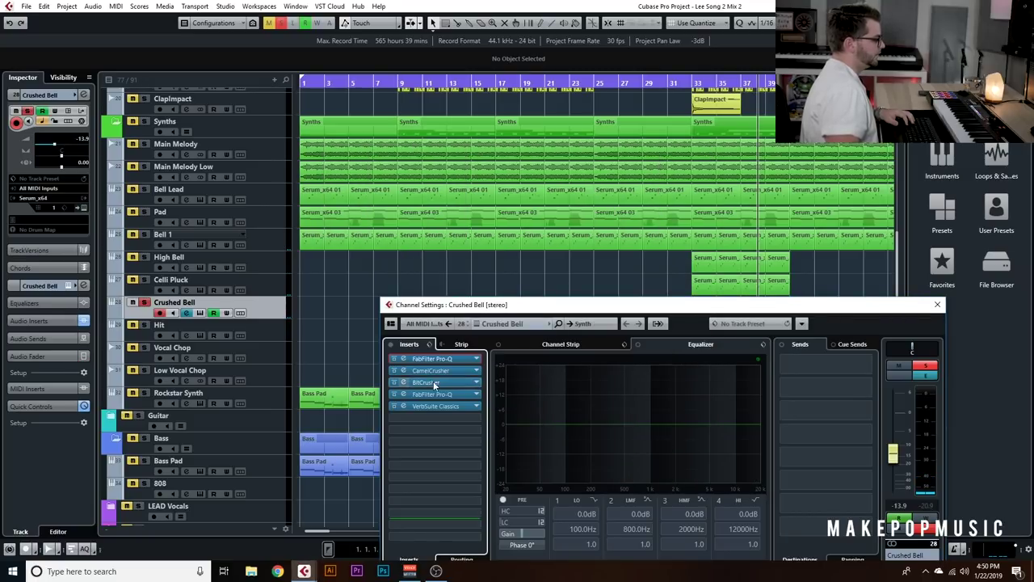
left_click(430, 369)
left_click(604, 181)
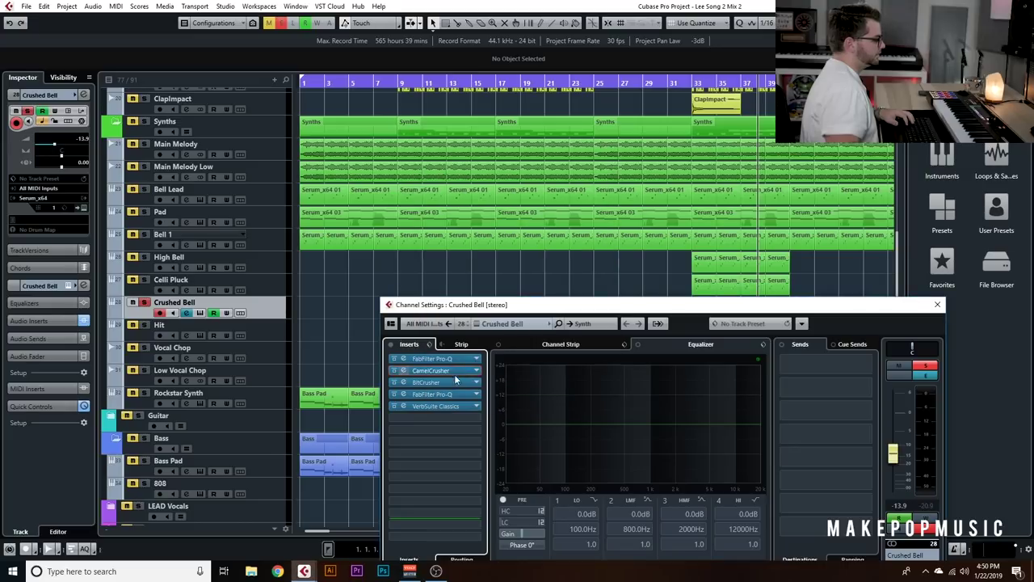
left_click(456, 381)
left_click(569, 223)
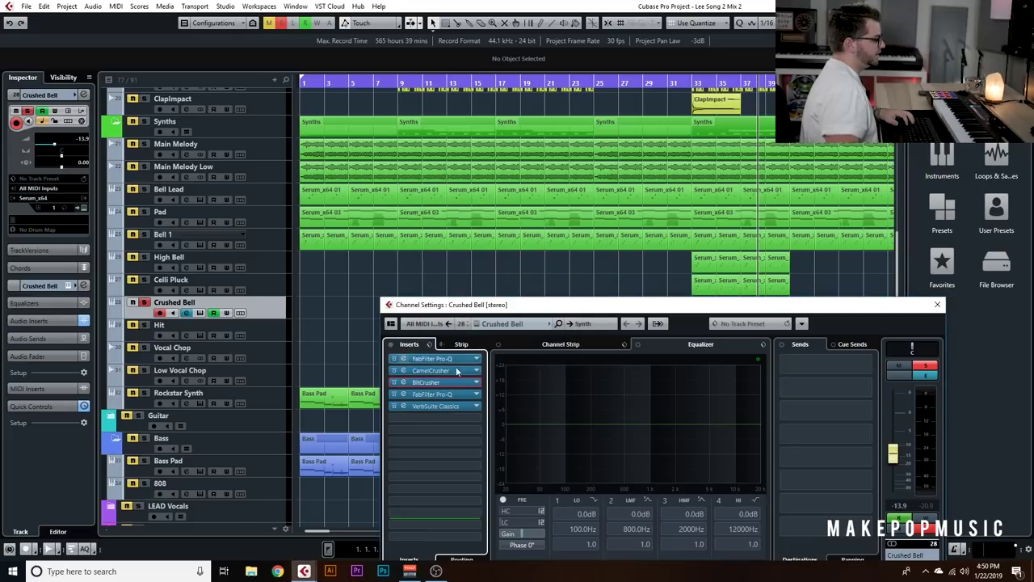
View the EQ curve of Crushed Bell's second FabFilter Pro-Q in insert slot 4, checking its narrow notch band, and close the plug-in
left_click(436, 393)
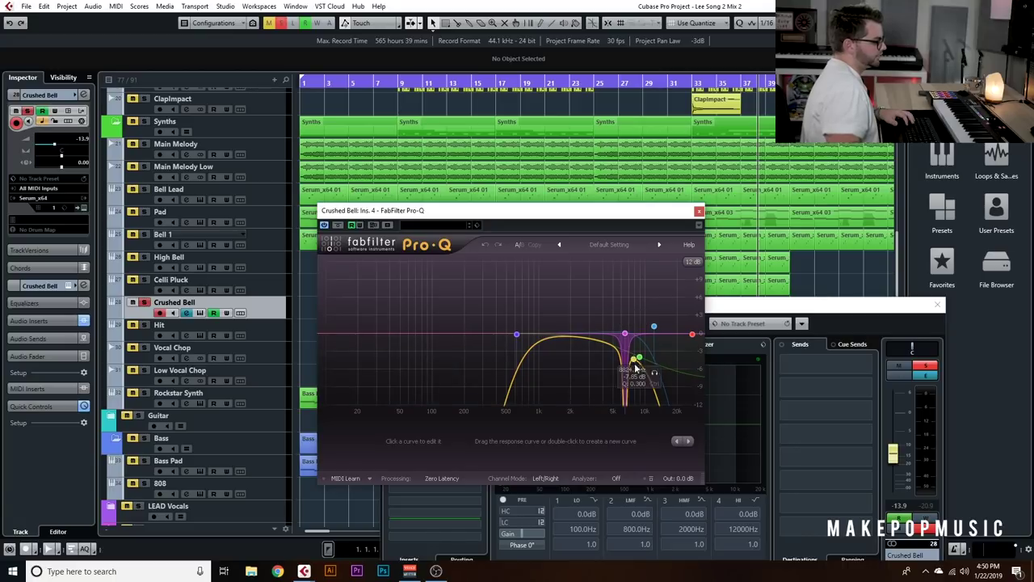
double_click(627, 334)
left_click(699, 211)
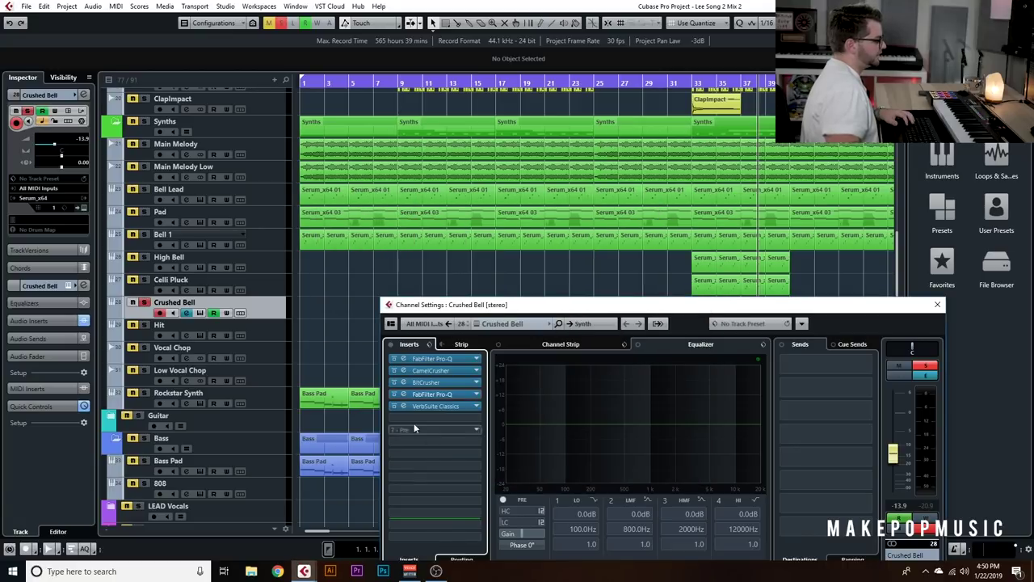
Play Crushed Bell from around bar 33 with its inserts active, and extend the solo to all tracks in the Synths folder
left_click(684, 83)
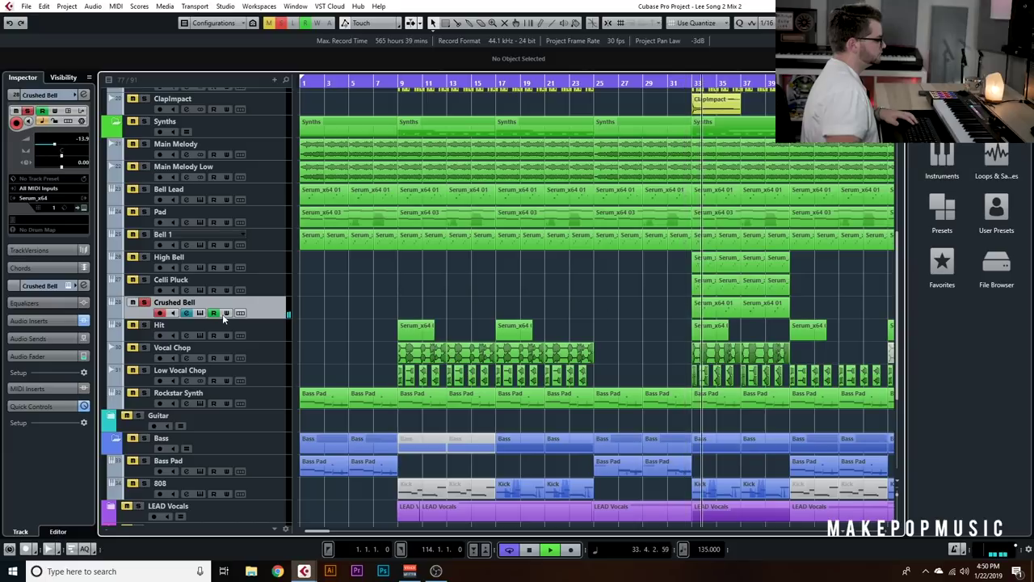
left_click(144, 144)
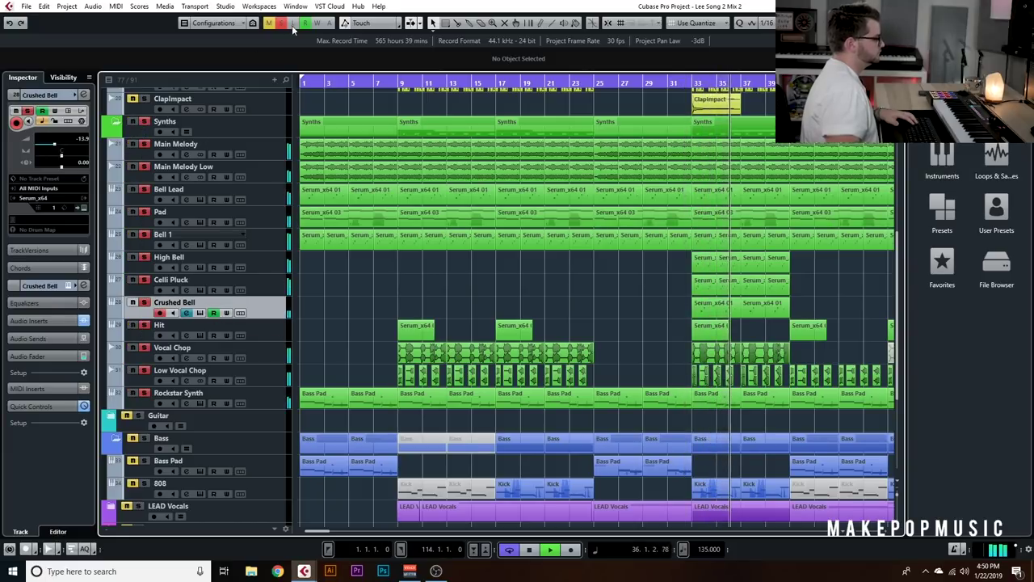
Clear all solos, listen to the full mix while looking over the arrangement down to the FX tracks, and stop playback near bar 41
scroll(725, 161, "down", 5)
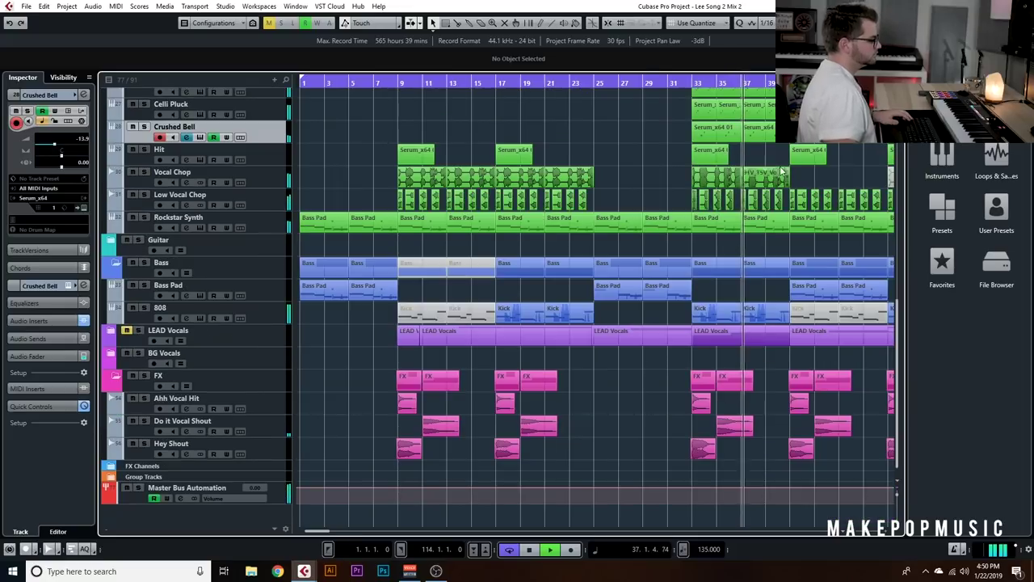
scroll(660, 234, "down", 2)
scroll(577, 212, "up", 1)
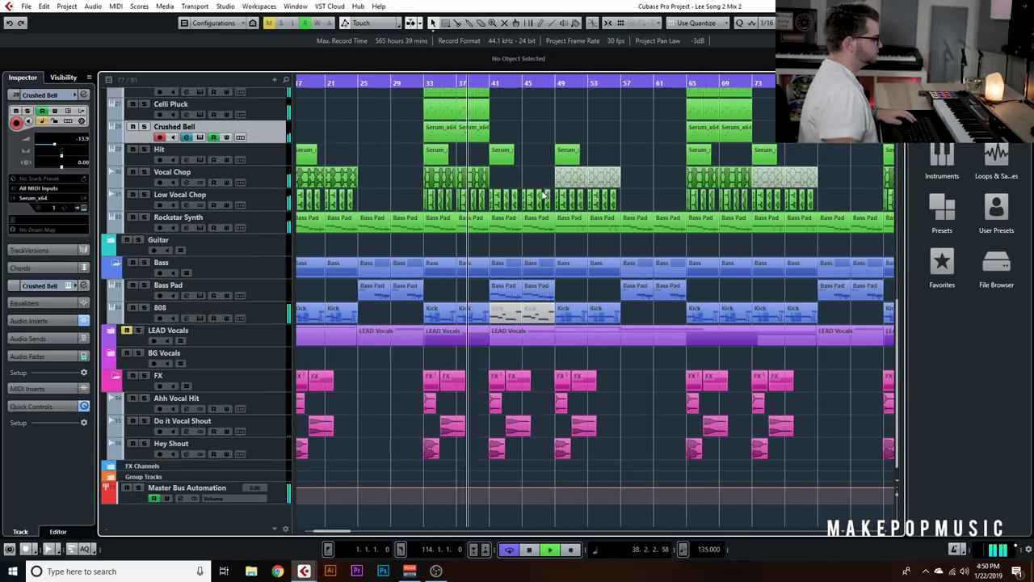
scroll(488, 239, "left", 3)
scroll(495, 118, "up", 10)
scroll(491, 183, "down", 3)
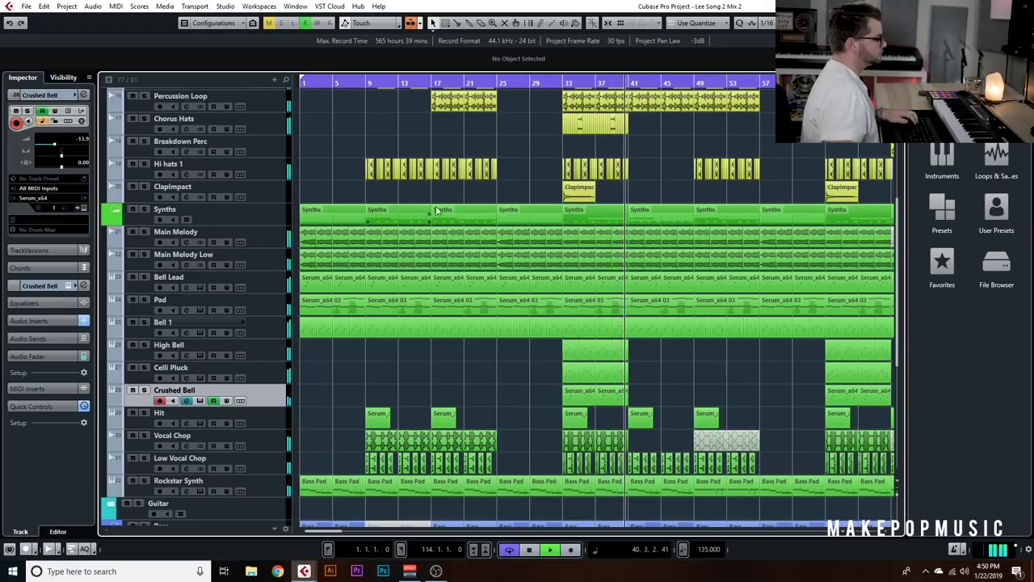
key("space")
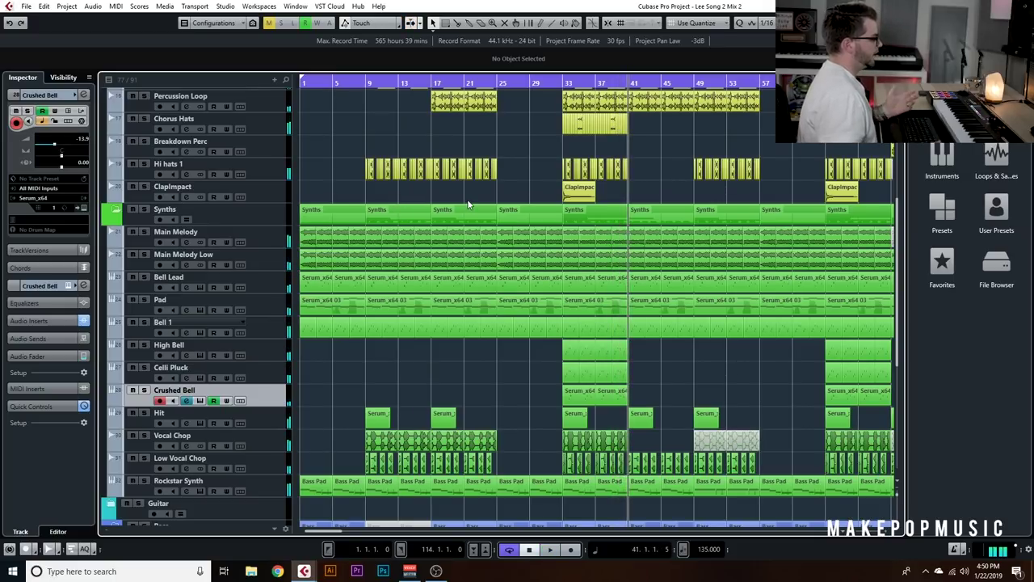